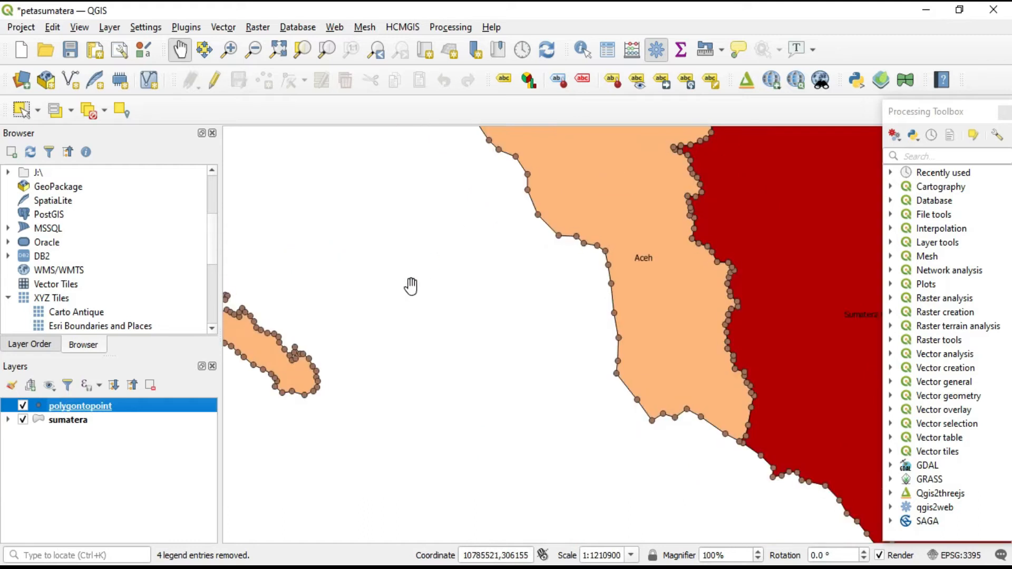
{"action": "scroll", "coordinate": [370, 278], "scroll_direction": "up", "scroll_amount": 2}
{"action": "left_click_drag", "start_coordinate": [372, 280], "coordinate": [542, 291]}
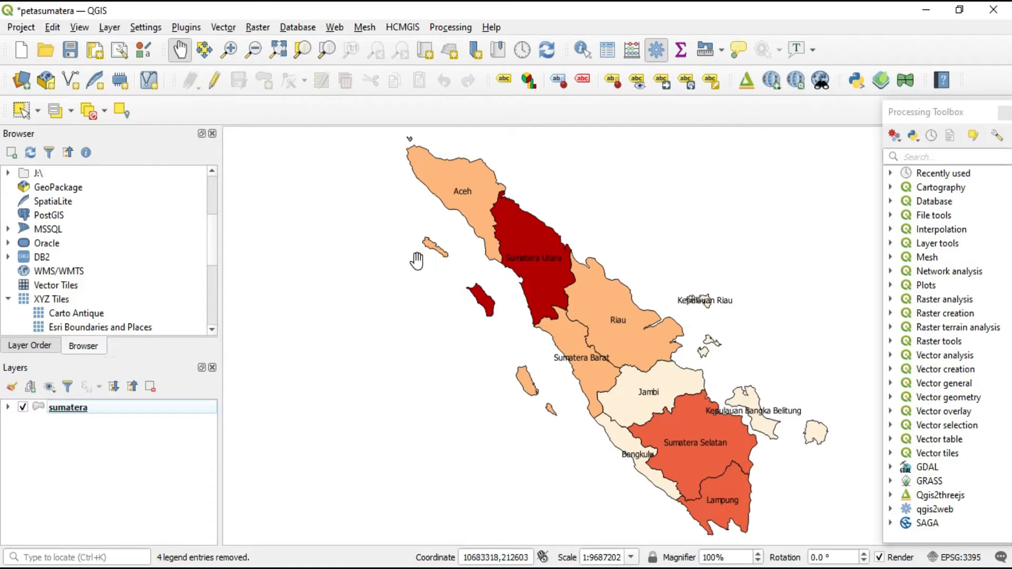
Step: Start the Extract Vertices geometry tool with the sumatera polygon layer as its input
{"action": "left_click", "coordinate": [229, 29]}
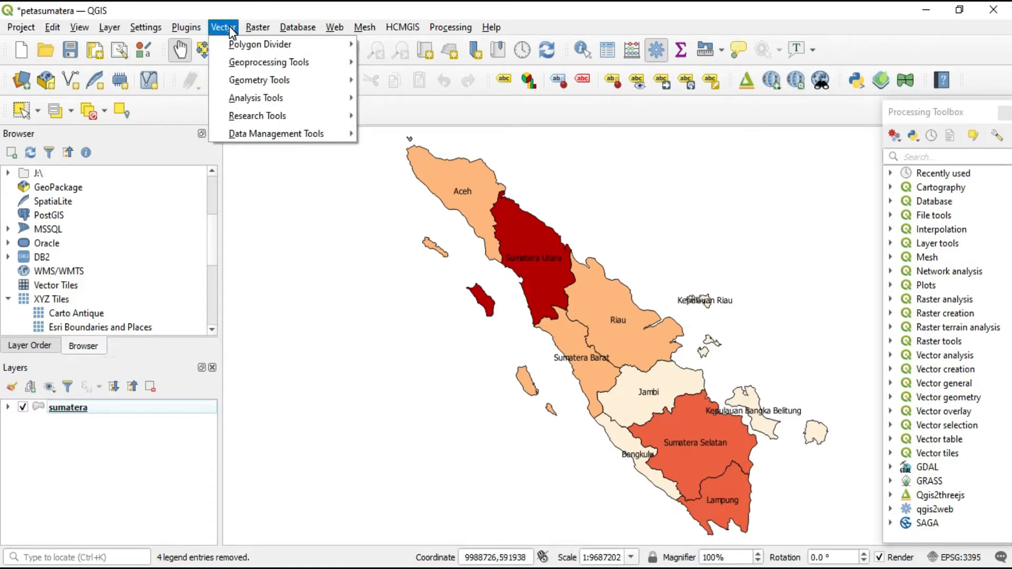
{"action": "mouse_move", "coordinate": [233, 76]}
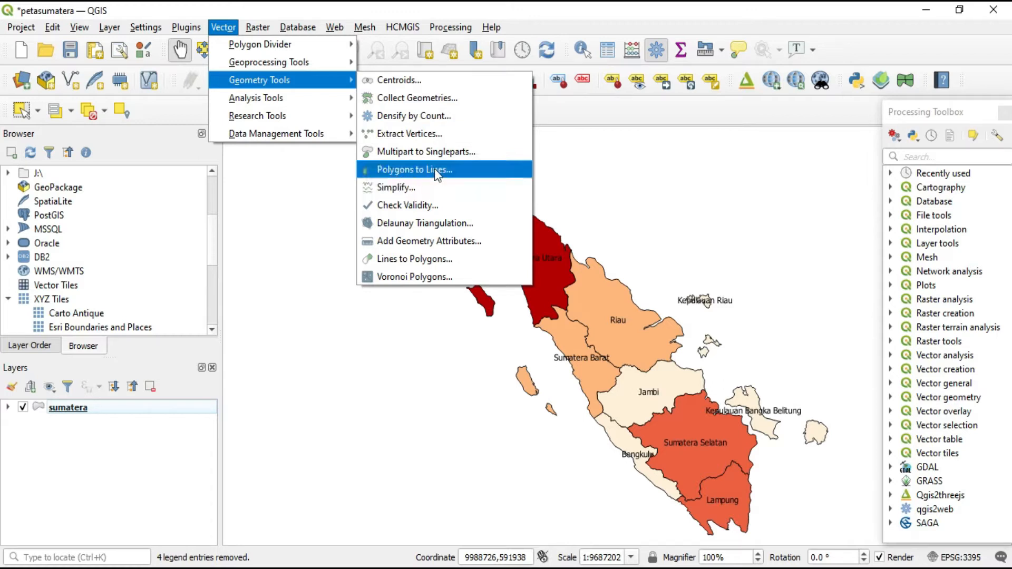
{"action": "left_click", "coordinate": [420, 136]}
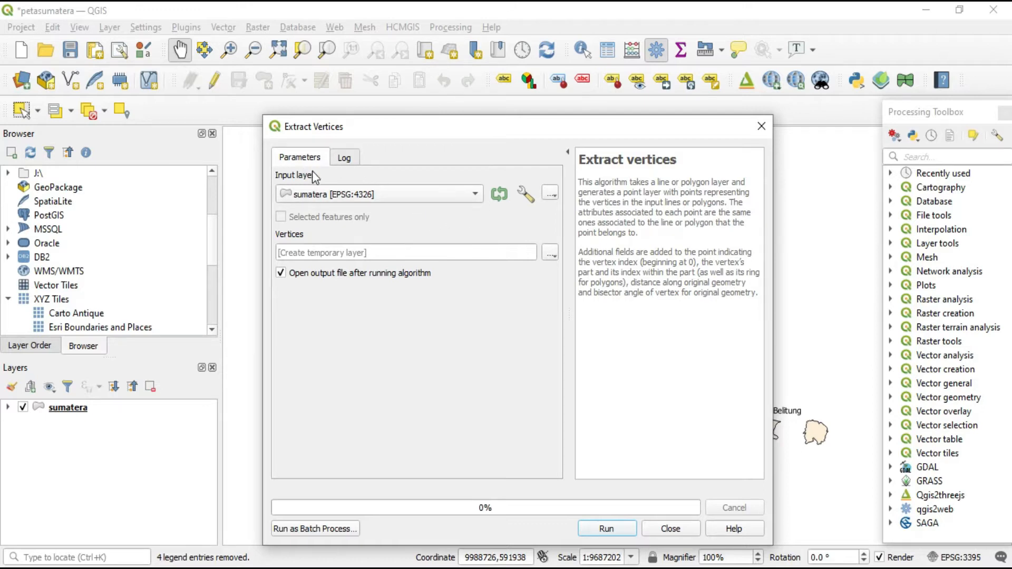
{"action": "left_click", "coordinate": [400, 194]}
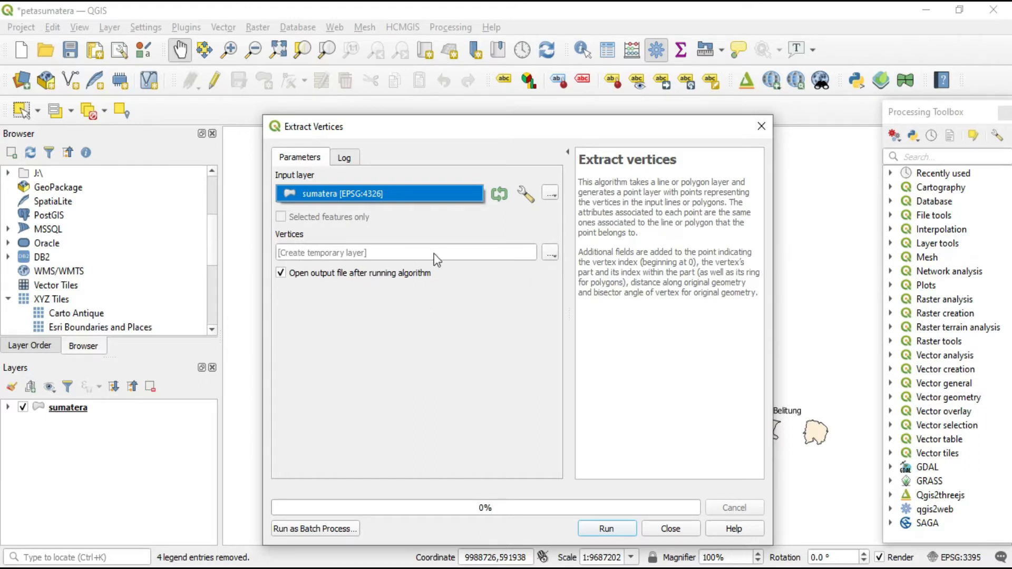
Step: Set the vertices output to an SHP file named polygontopoint in the csv koor folder, and run the extraction
{"action": "left_click", "coordinate": [548, 253]}
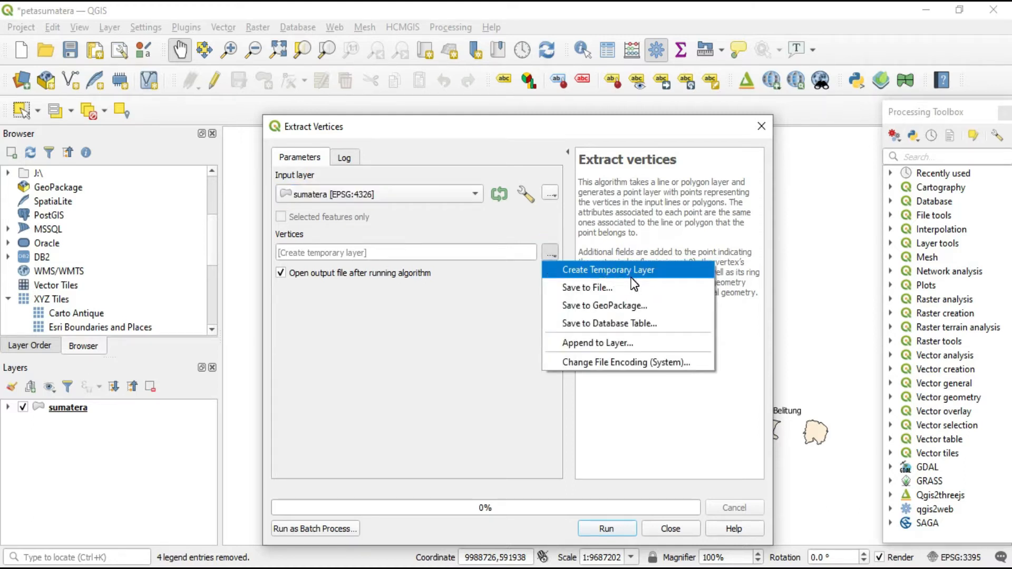
{"action": "left_click", "coordinate": [610, 289]}
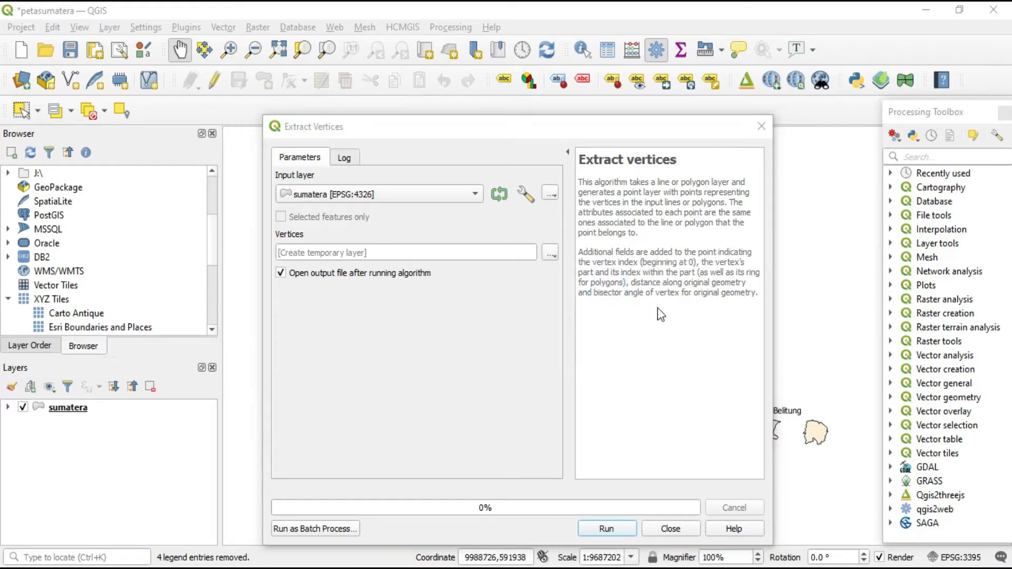
{"action": "left_click", "coordinate": [531, 451]}
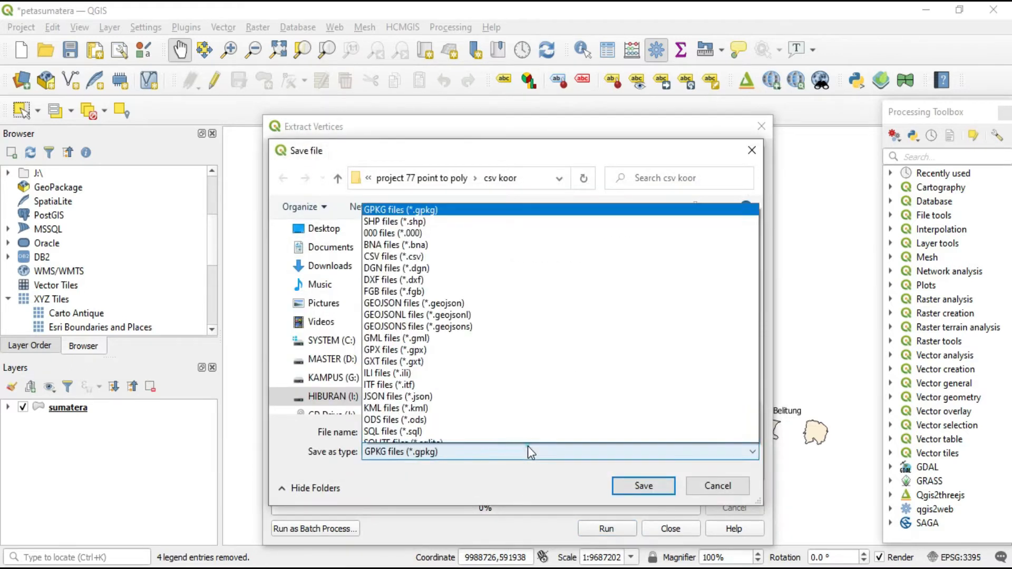
{"action": "left_click", "coordinate": [527, 447]}
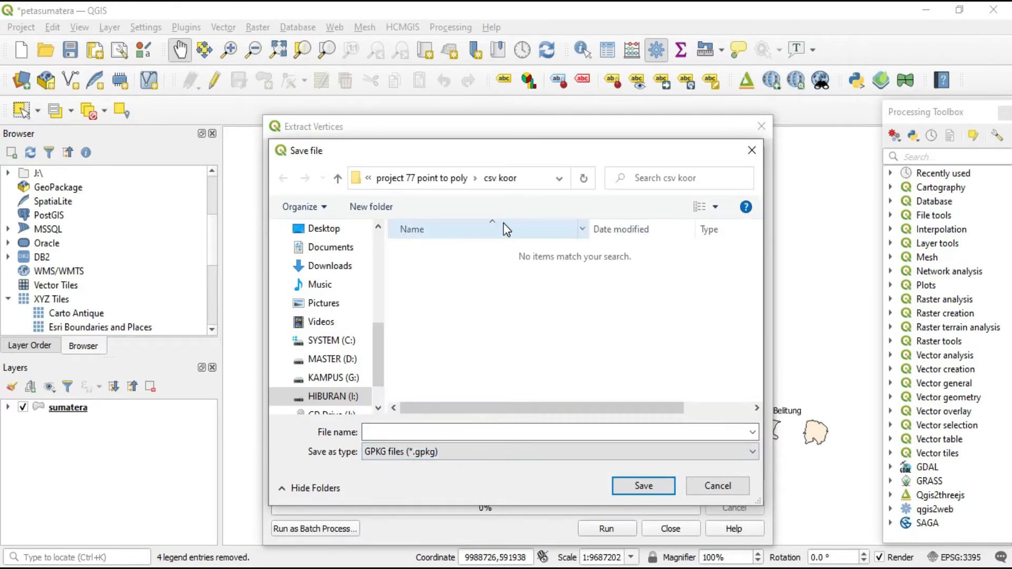
{"action": "left_click", "coordinate": [390, 432]}
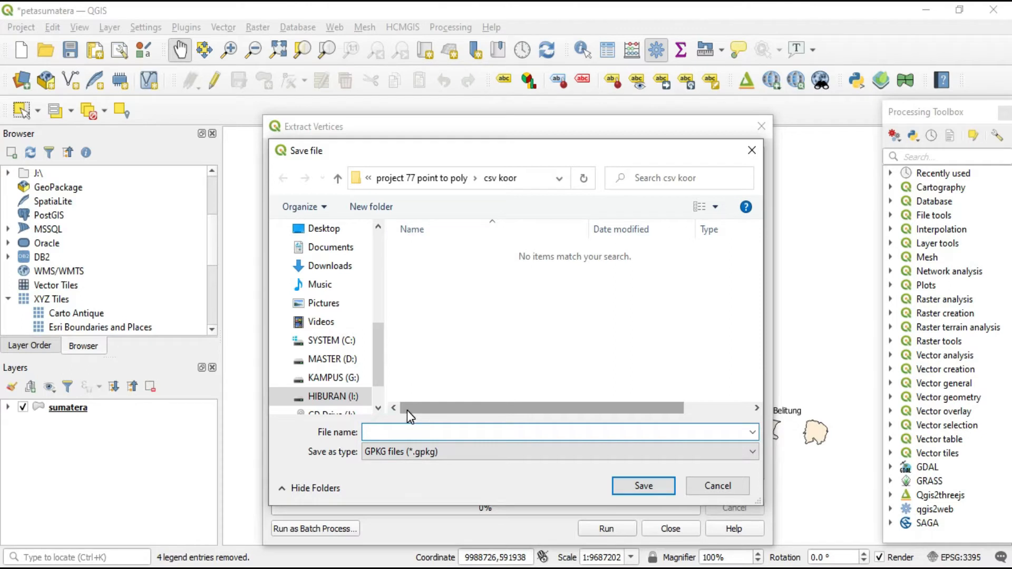
{"action": "type", "text": "polygontopoint"}
{"action": "left_click", "coordinate": [427, 457]}
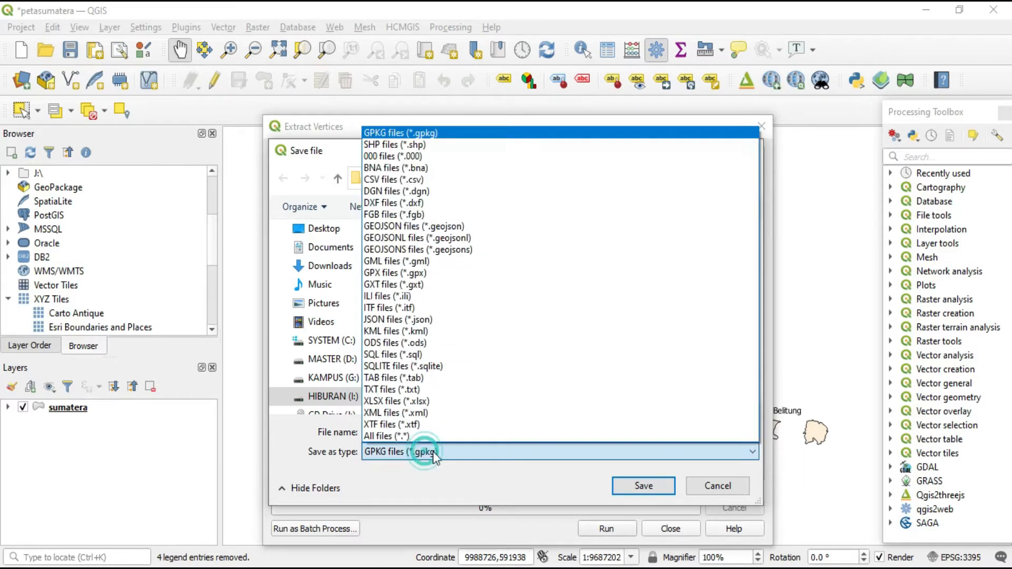
{"action": "left_click", "coordinate": [414, 147]}
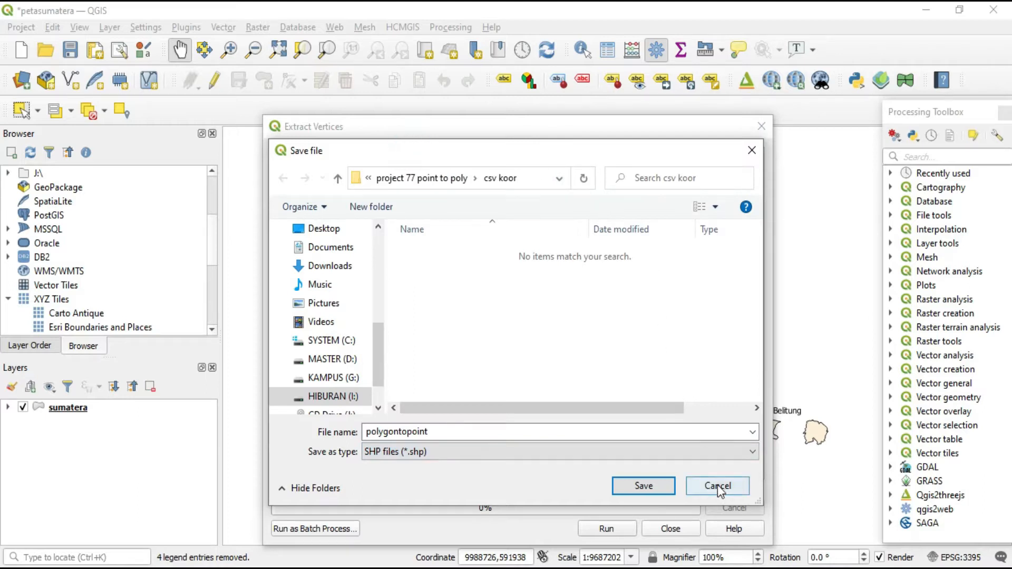
{"action": "left_click", "coordinate": [641, 492]}
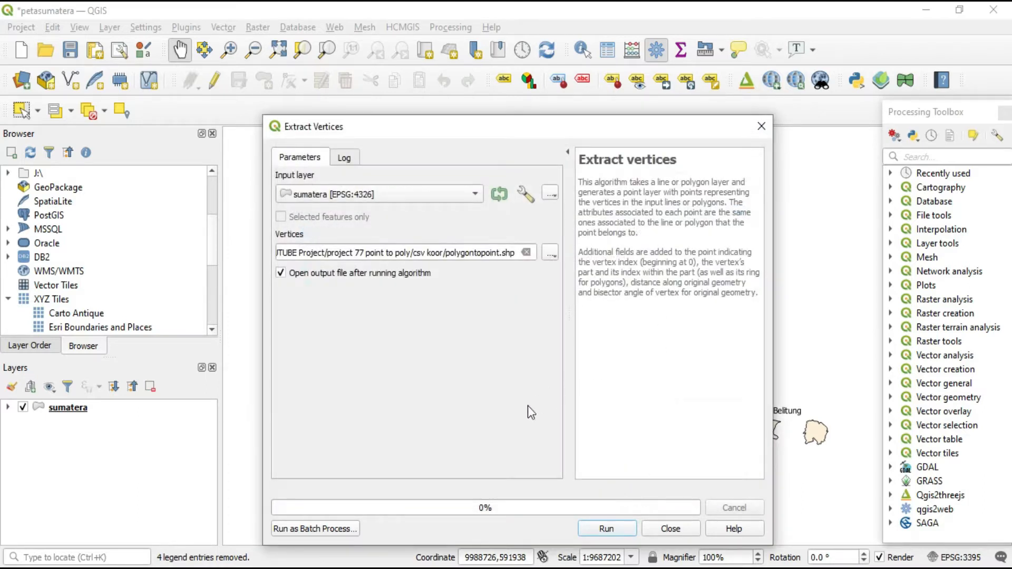
{"action": "left_click", "coordinate": [606, 529]}
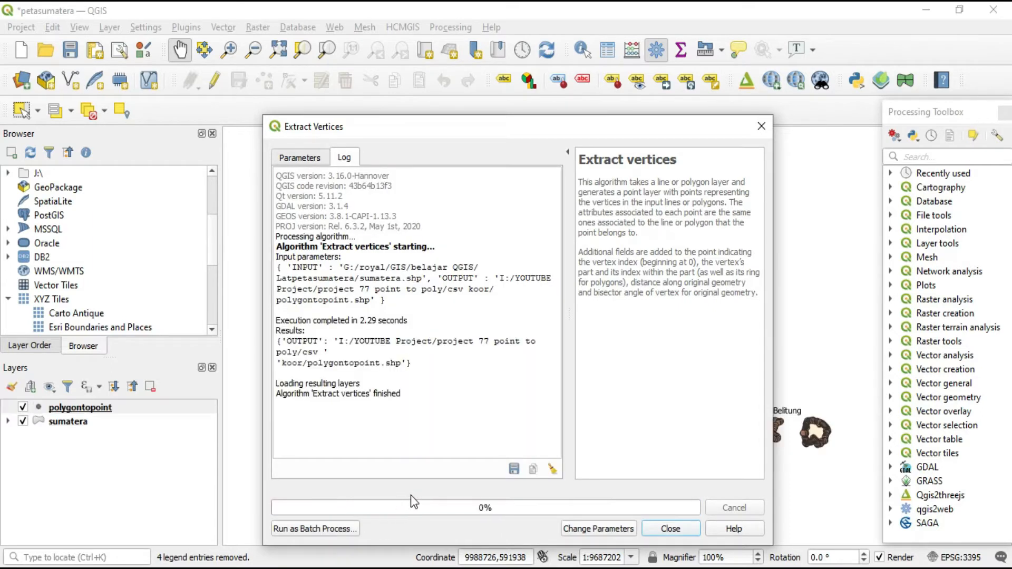
{"action": "left_click", "coordinate": [670, 529]}
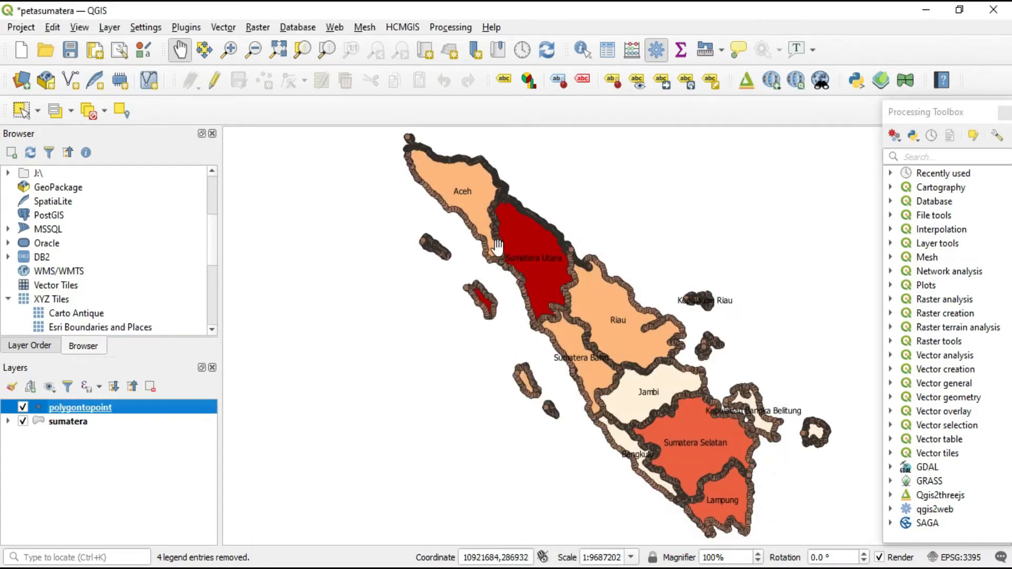
Step: Examine the extracted vertex points along the province boundaries from Aceh through Sumatera Utara to the coast of Sumatera Barat
{"action": "scroll", "coordinate": [466, 237], "scroll_direction": "up", "scroll_amount": 2}
{"action": "scroll", "coordinate": [466, 235], "scroll_direction": "up", "scroll_amount": 1}
{"action": "left_click_drag", "start_coordinate": [466, 235], "coordinate": [442, 312]}
{"action": "scroll", "coordinate": [340, 275], "scroll_direction": "up", "scroll_amount": 1}
{"action": "scroll", "coordinate": [361, 276], "scroll_direction": "up", "scroll_amount": 1}
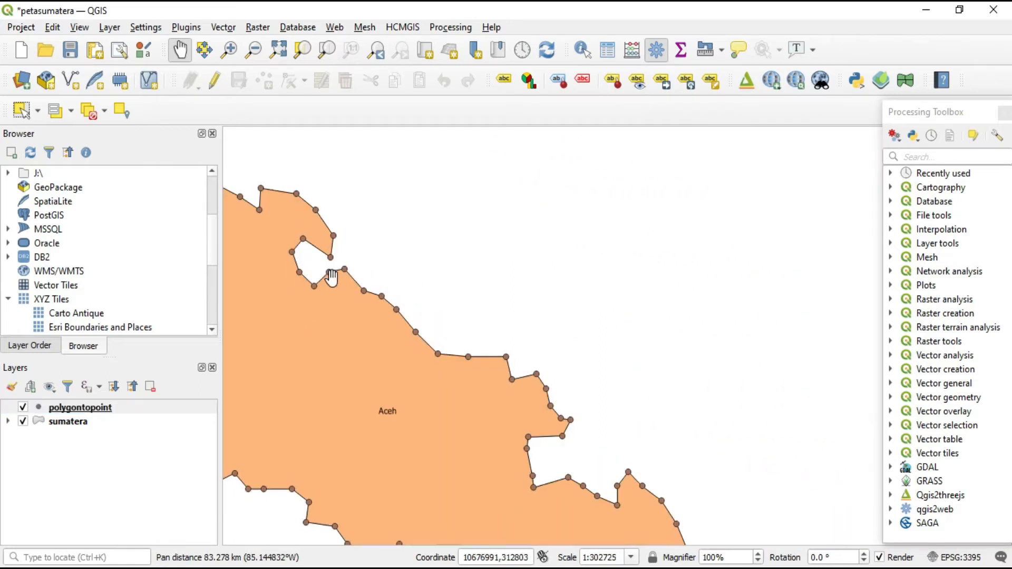
{"action": "left_click_drag", "start_coordinate": [335, 277], "coordinate": [385, 224]}
{"action": "left_click", "coordinate": [551, 501]}
{"action": "scroll", "coordinate": [535, 379], "scroll_direction": "down", "scroll_amount": 1}
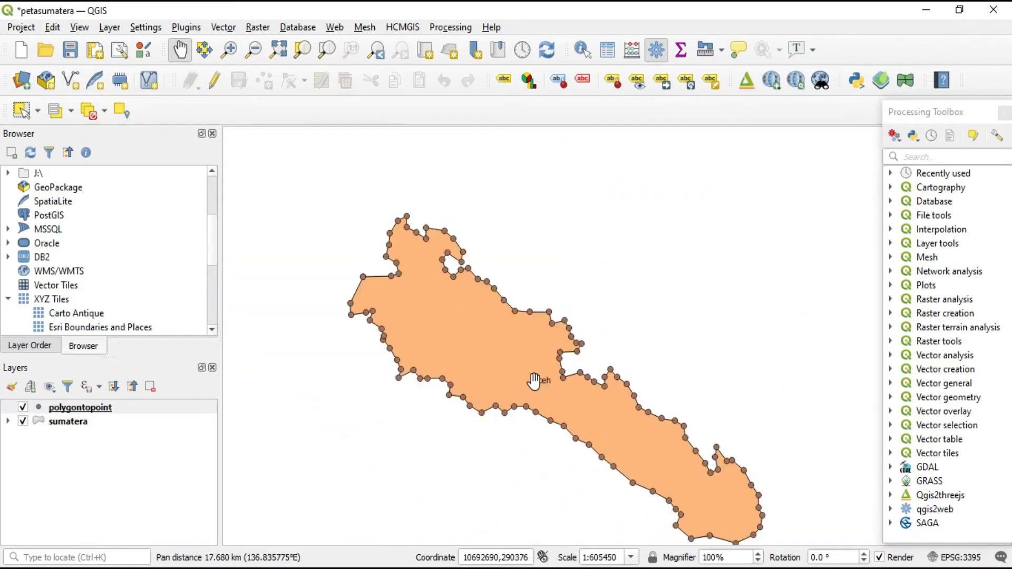
{"action": "scroll", "coordinate": [581, 392], "scroll_direction": "down", "scroll_amount": 1}
{"action": "left_click_drag", "start_coordinate": [581, 392], "coordinate": [423, 436]}
{"action": "left_click_drag", "start_coordinate": [712, 417], "coordinate": [484, 354]}
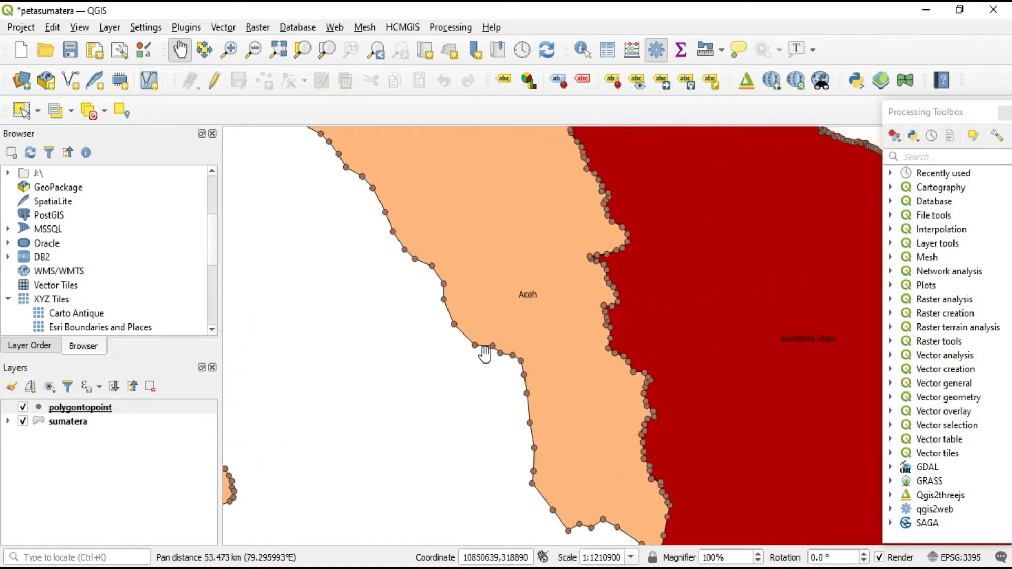
{"action": "left_click_drag", "start_coordinate": [590, 511], "coordinate": [470, 417]}
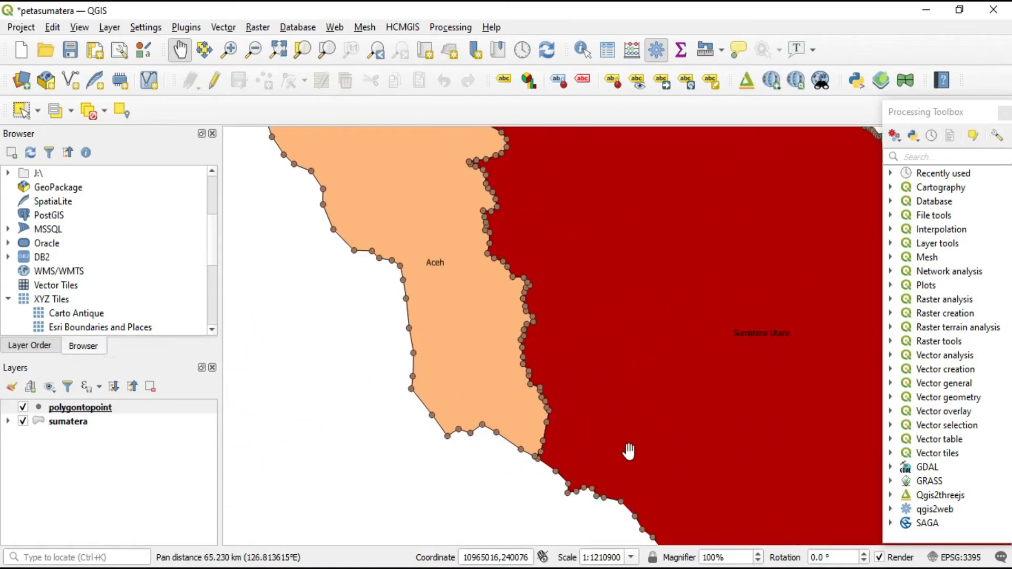
{"action": "scroll", "coordinate": [621, 443], "scroll_direction": "down", "scroll_amount": 1}
{"action": "left_click_drag", "start_coordinate": [577, 402], "coordinate": [495, 331]}
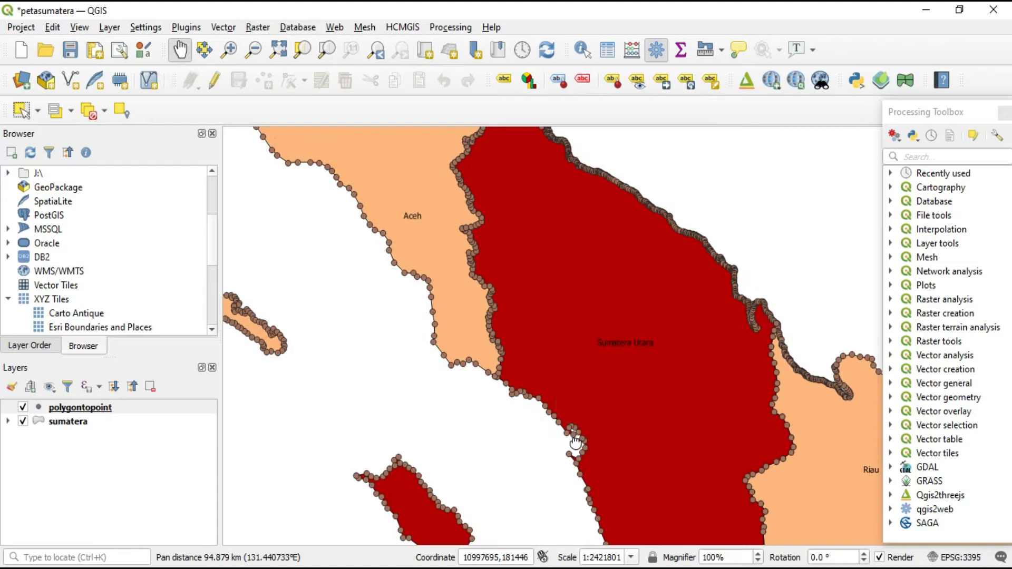
{"action": "left_click_drag", "start_coordinate": [580, 445], "coordinate": [536, 374]}
{"action": "left_click_drag", "start_coordinate": [627, 546], "coordinate": [503, 369]}
{"action": "left_click_drag", "start_coordinate": [614, 479], "coordinate": [552, 373]}
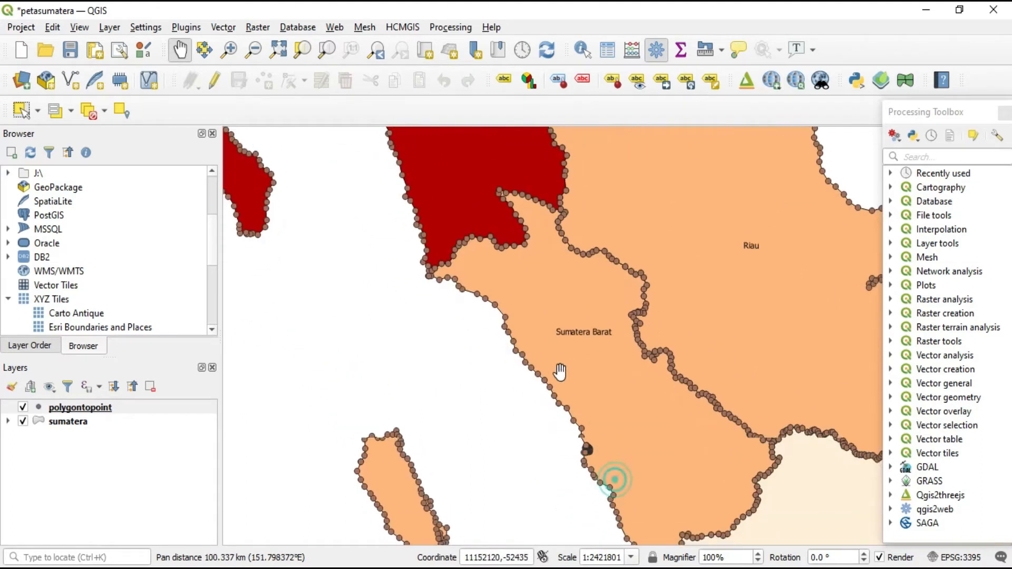
{"action": "scroll", "coordinate": [550, 377], "scroll_direction": "up", "scroll_amount": 1}
{"action": "left_click_drag", "start_coordinate": [585, 430], "coordinate": [529, 335]}
{"action": "left_click_drag", "start_coordinate": [629, 543], "coordinate": [563, 436]}
{"action": "scroll", "coordinate": [550, 431], "scroll_direction": "up", "scroll_amount": 4}
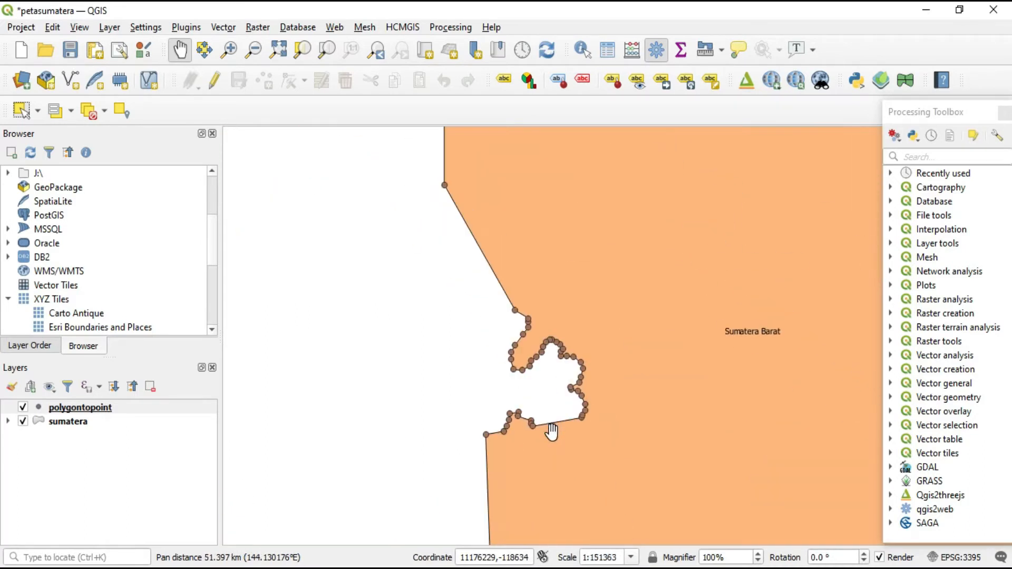
{"action": "scroll", "coordinate": [550, 431], "scroll_direction": "down", "scroll_amount": 4}
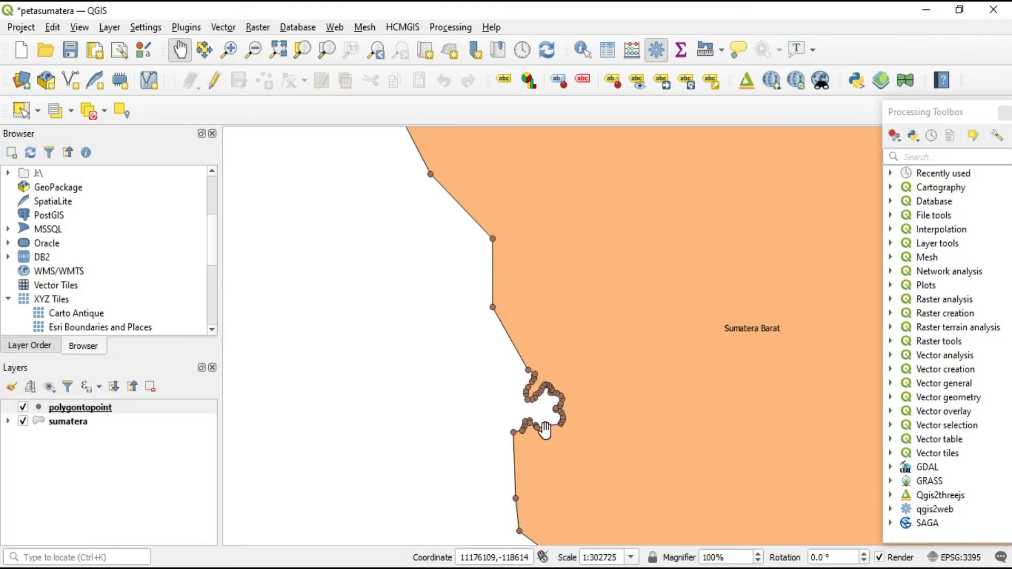
{"action": "scroll", "coordinate": [629, 414], "scroll_direction": "down", "scroll_amount": 3}
{"action": "left_click_drag", "start_coordinate": [676, 401], "coordinate": [529, 386]}
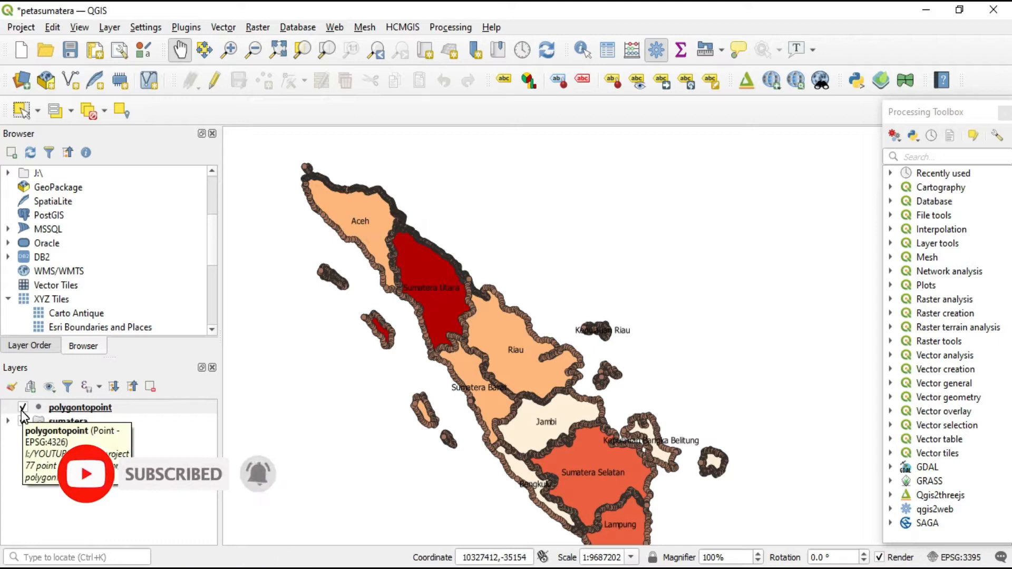
Step: Review the records in the polygontopoint layer's attribute table from first to last, and close the table
{"action": "right_click", "coordinate": [65, 406]}
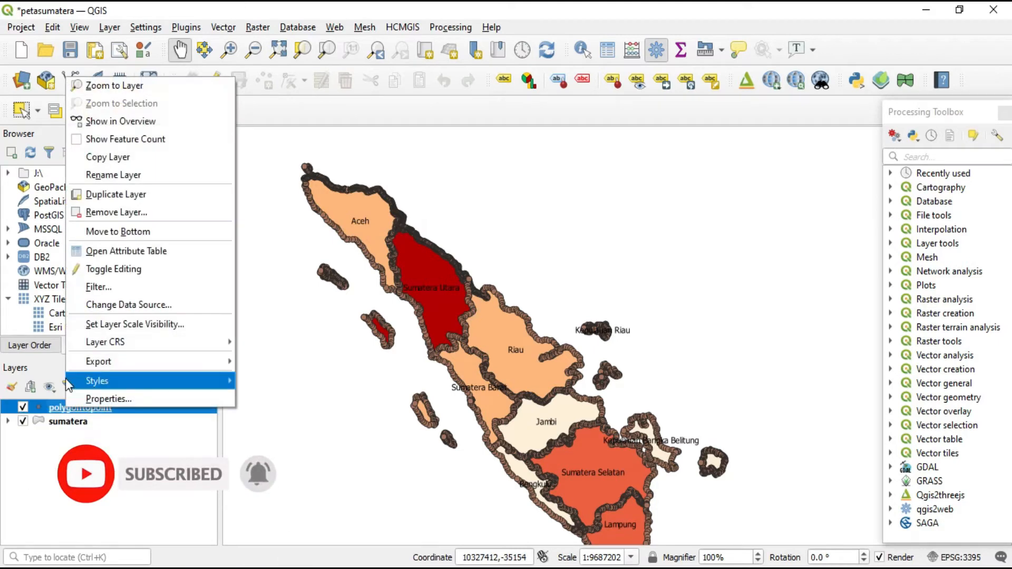
{"action": "left_click", "coordinate": [112, 252]}
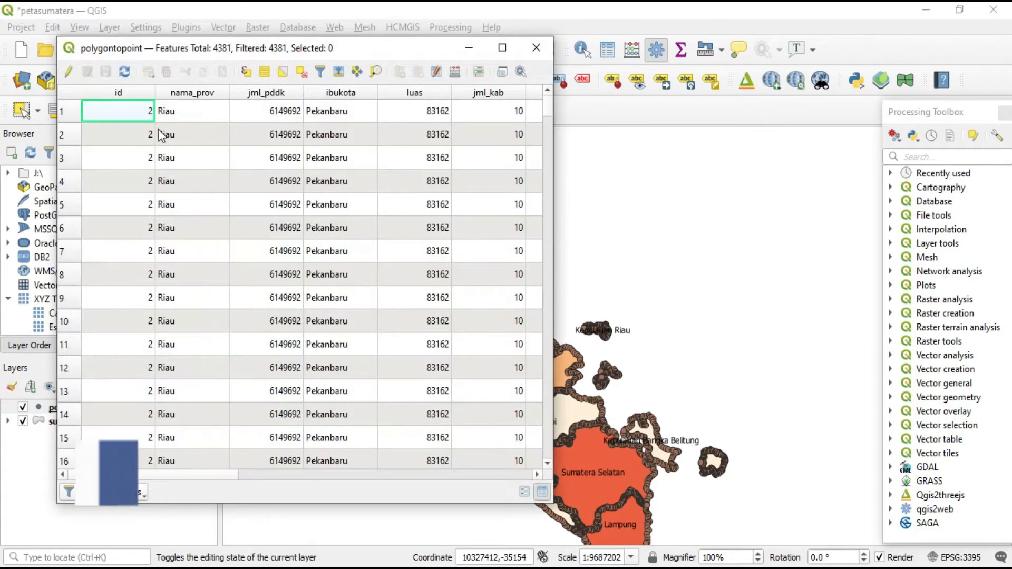
{"action": "scroll", "coordinate": [365, 275], "scroll_direction": "down", "scroll_amount": 3}
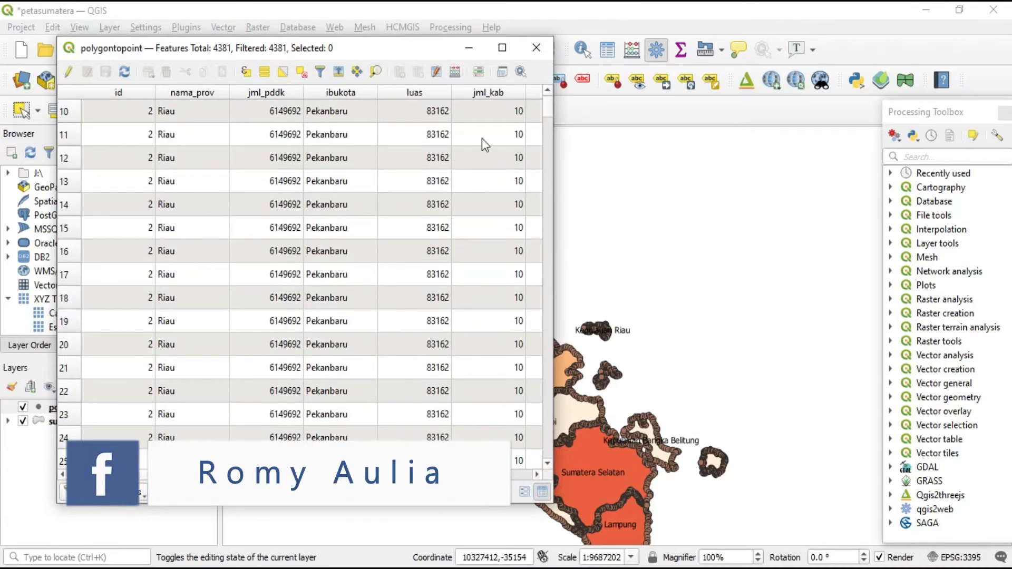
{"action": "left_click_drag", "start_coordinate": [546, 105], "coordinate": [540, 451]}
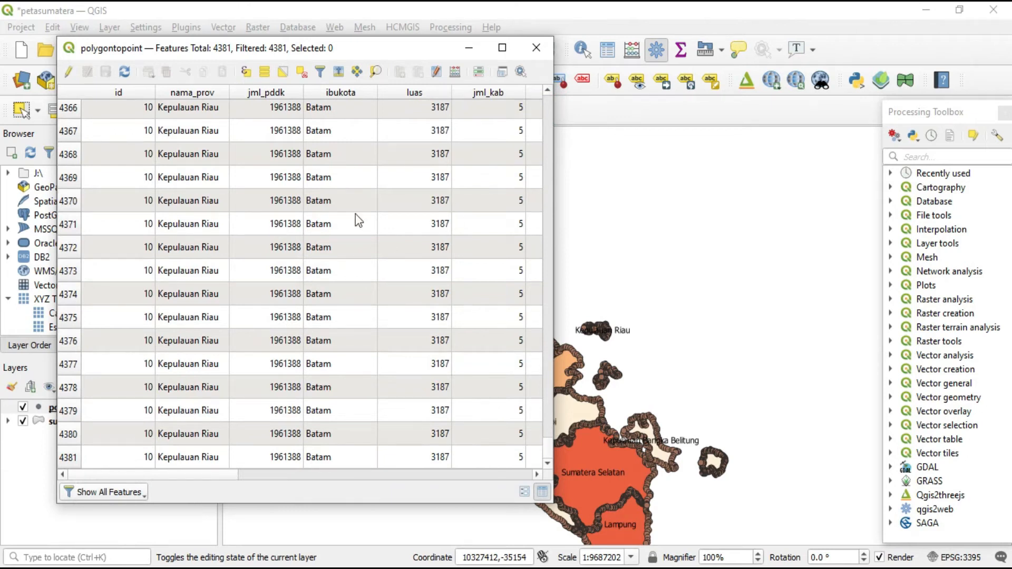
{"action": "mouse_move", "coordinate": [224, 471]}
{"action": "left_mouse_down"}
{"action": "mouse_move", "coordinate": [390, 473]}
{"action": "mouse_move", "coordinate": [224, 473]}
{"action": "left_mouse_up"}
{"action": "scroll", "coordinate": [366, 293], "scroll_direction": "up", "scroll_amount": 5}
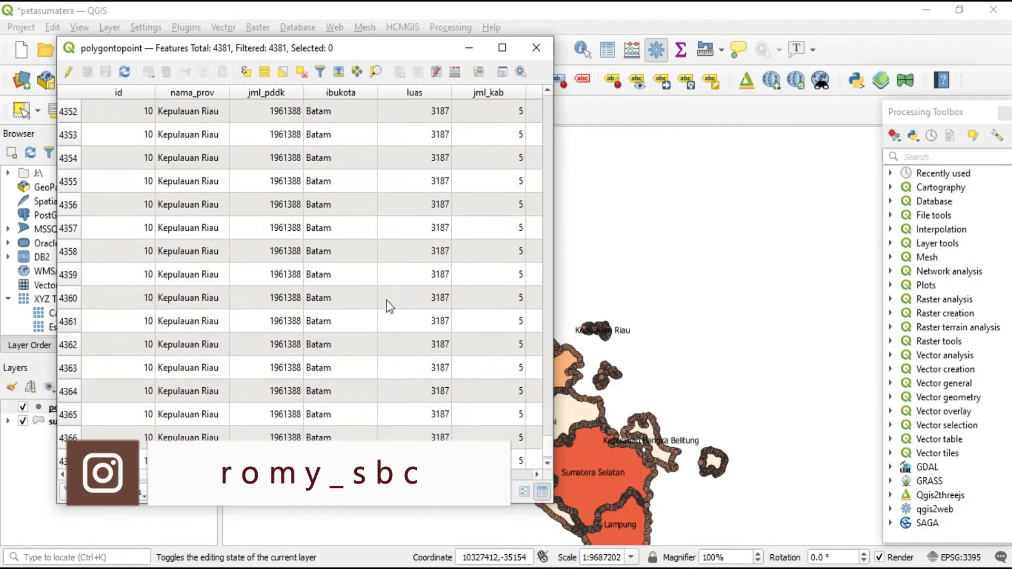
{"action": "left_click", "coordinate": [536, 46]}
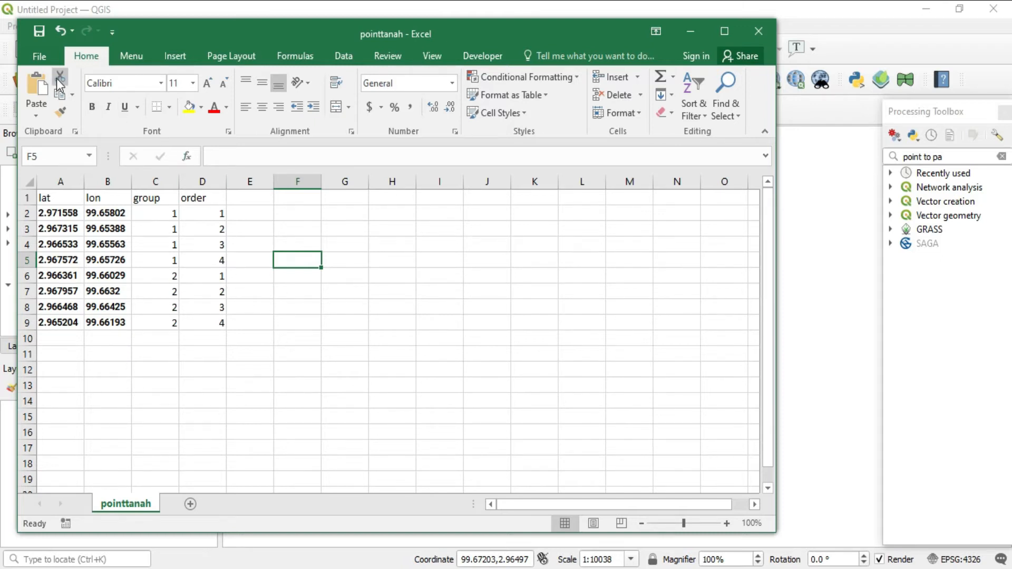
Step: Switch to the empty QGIS project and choose pointtanah.csv from the csv koor folder as the source of a new delimited text layer
{"action": "left_click", "coordinate": [701, 36]}
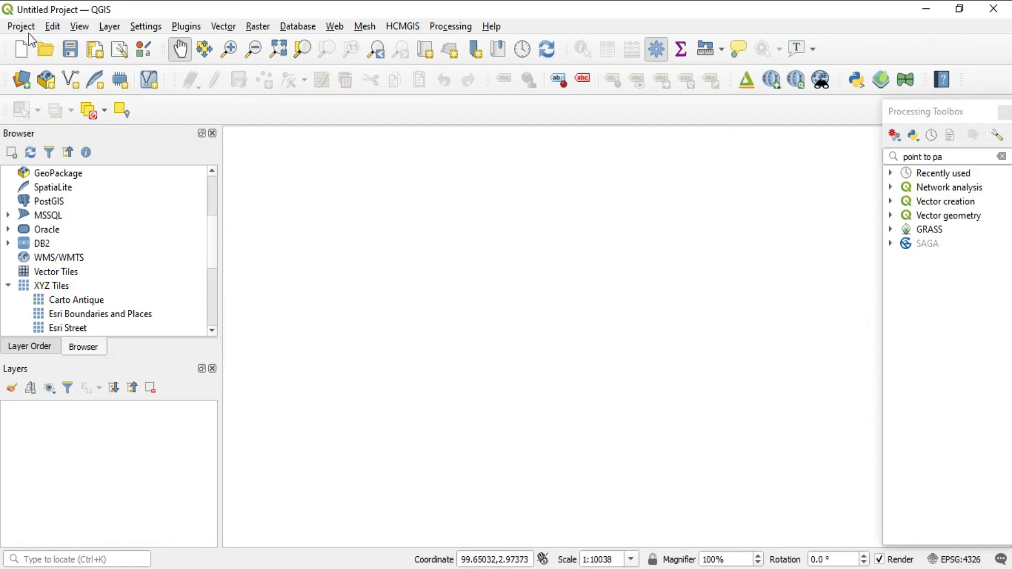
{"action": "left_click", "coordinate": [111, 26]}
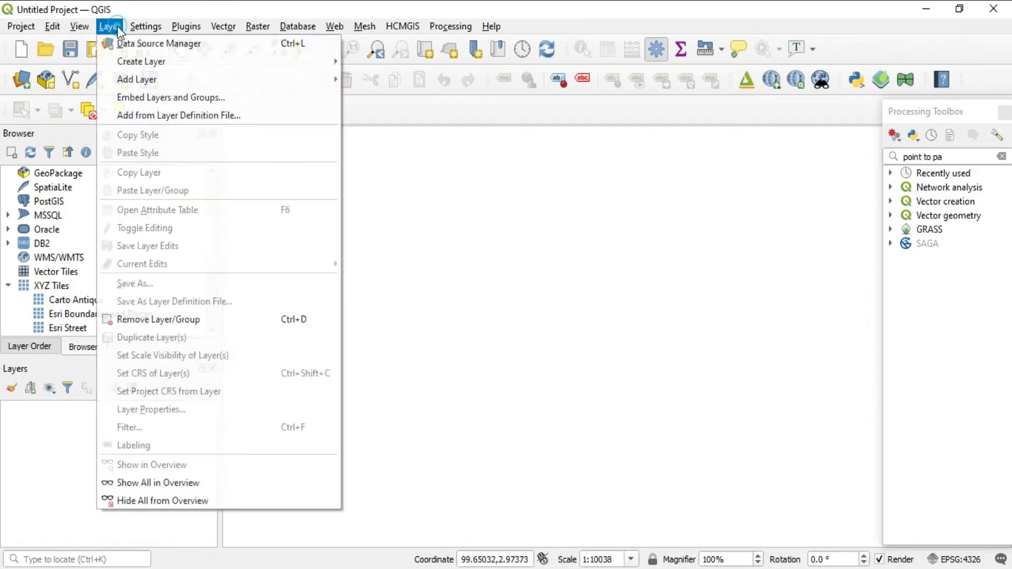
{"action": "mouse_move", "coordinate": [122, 79]}
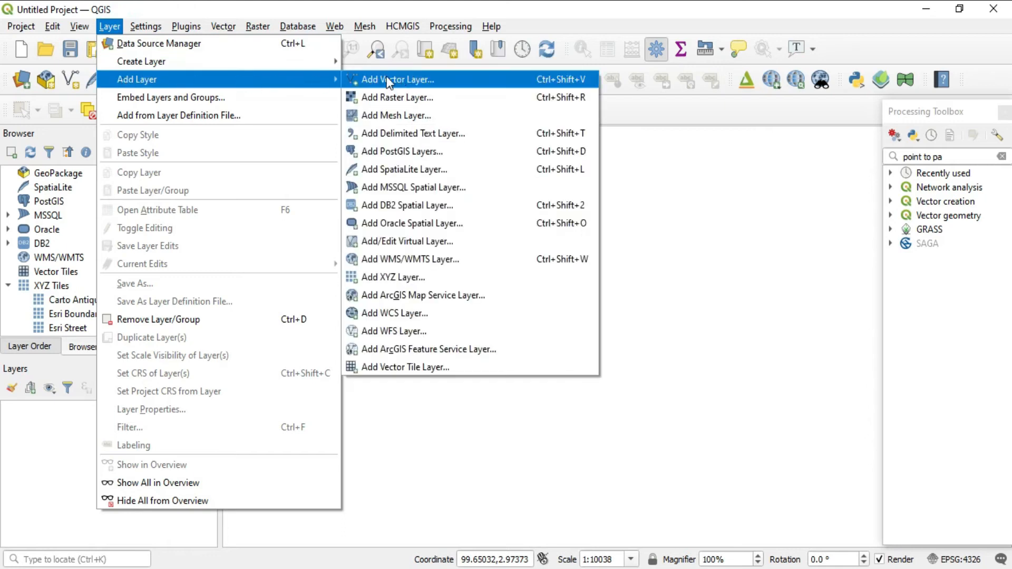
{"action": "left_click", "coordinate": [407, 136]}
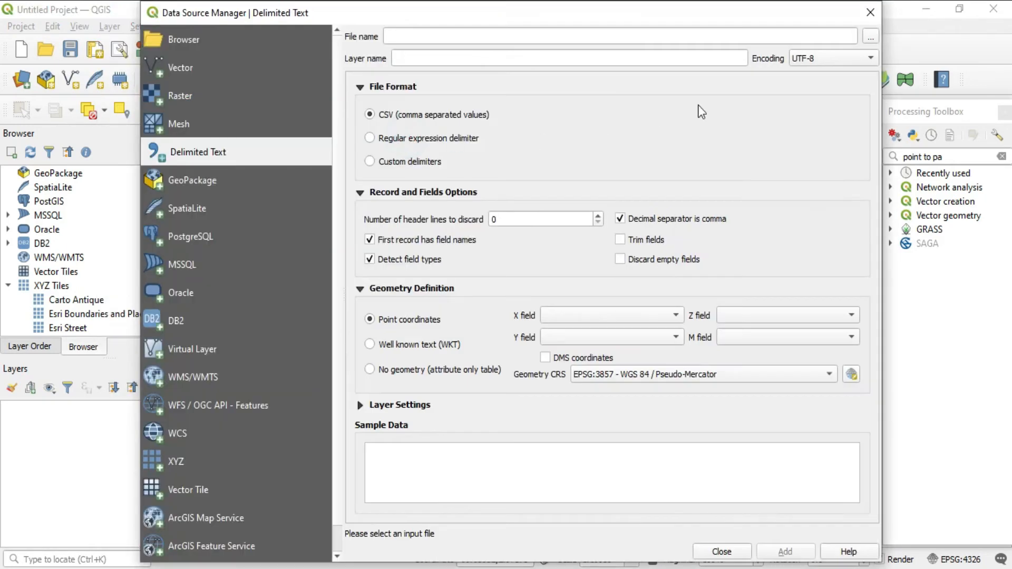
{"action": "left_click", "coordinate": [870, 36]}
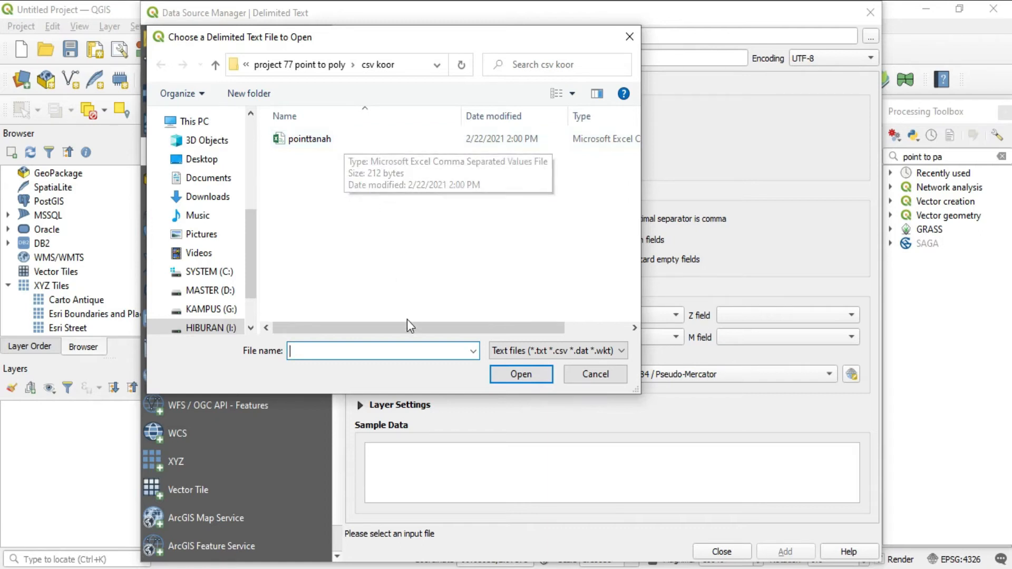
{"action": "left_click_drag", "start_coordinate": [407, 327], "coordinate": [471, 328]}
{"action": "left_click_drag", "start_coordinate": [573, 110], "coordinate": [616, 110]}
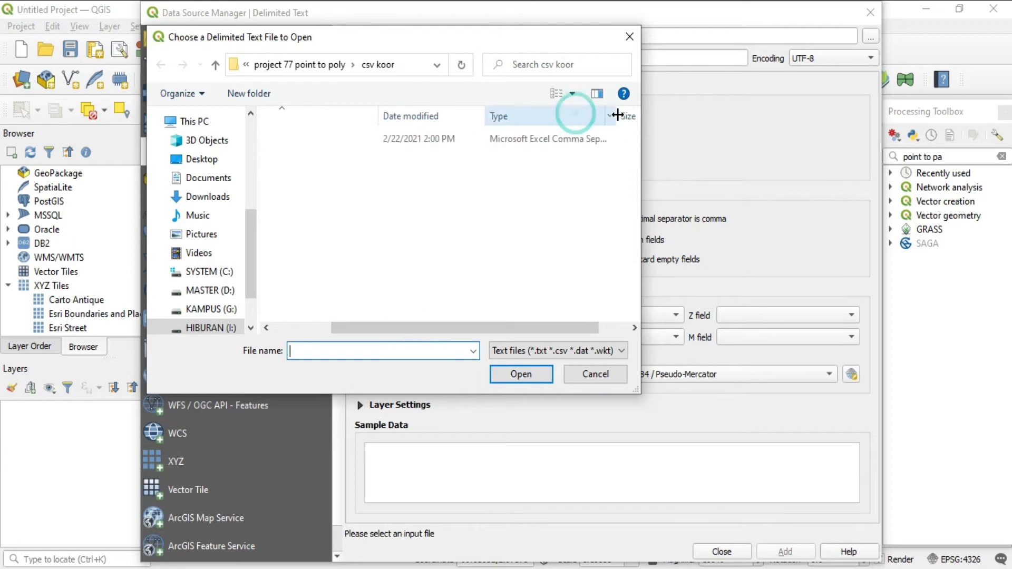
{"action": "left_click_drag", "start_coordinate": [448, 327], "coordinate": [472, 327]}
{"action": "left_click_drag", "start_coordinate": [577, 113], "coordinate": [628, 113]}
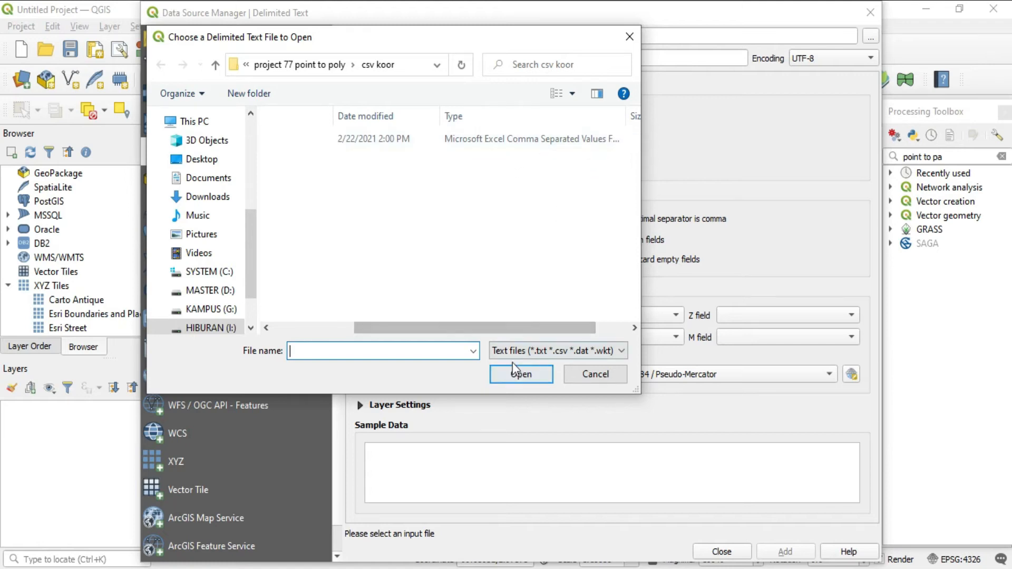
{"action": "left_click_drag", "start_coordinate": [426, 328], "coordinate": [345, 327]}
{"action": "left_click", "coordinate": [343, 140]}
{"action": "left_click", "coordinate": [522, 374]}
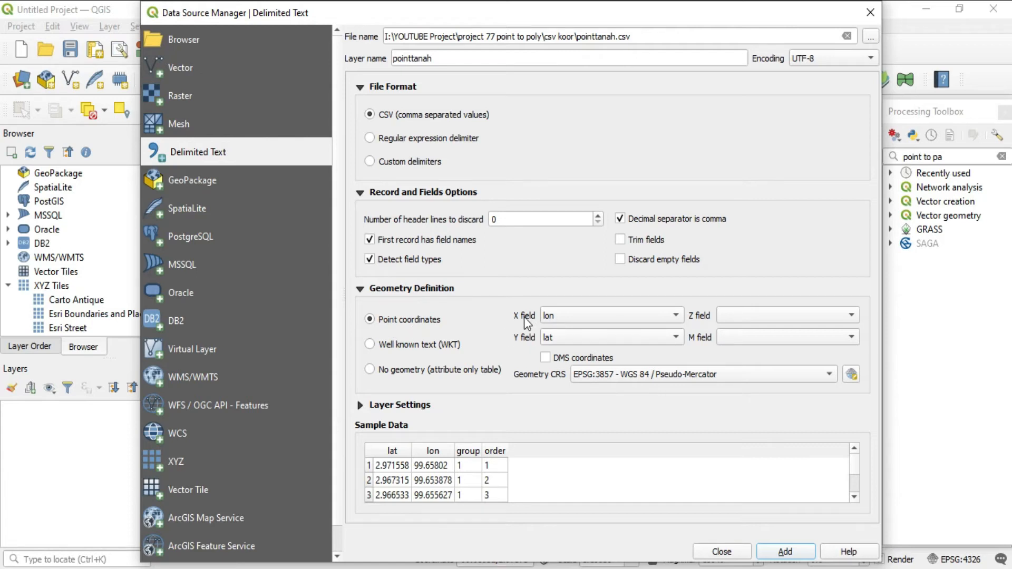
Step: Assign lon as the X field and lat as the Y field for the pointtanah coordinates
{"action": "left_click", "coordinate": [676, 316]}
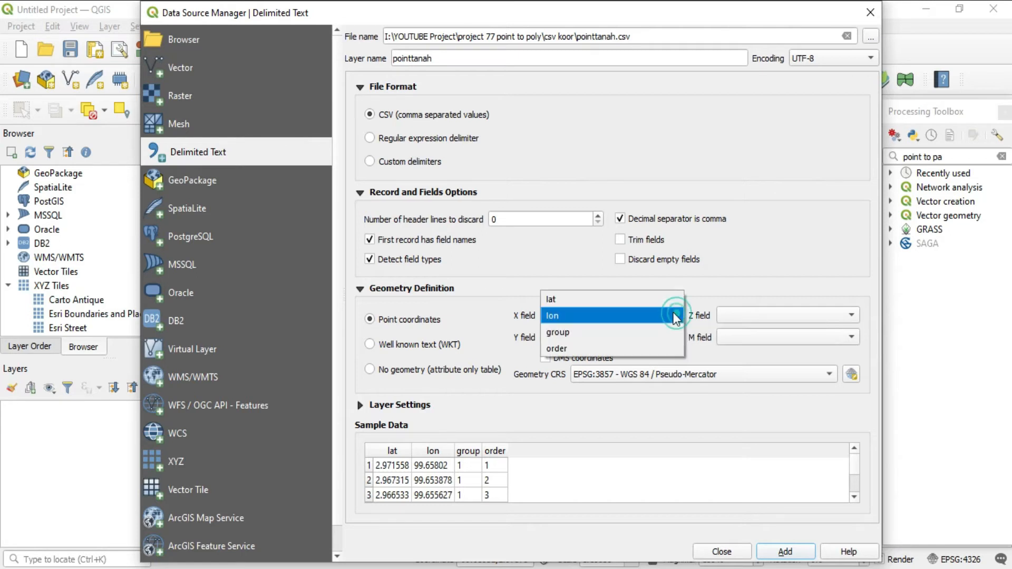
{"action": "left_click", "coordinate": [594, 315]}
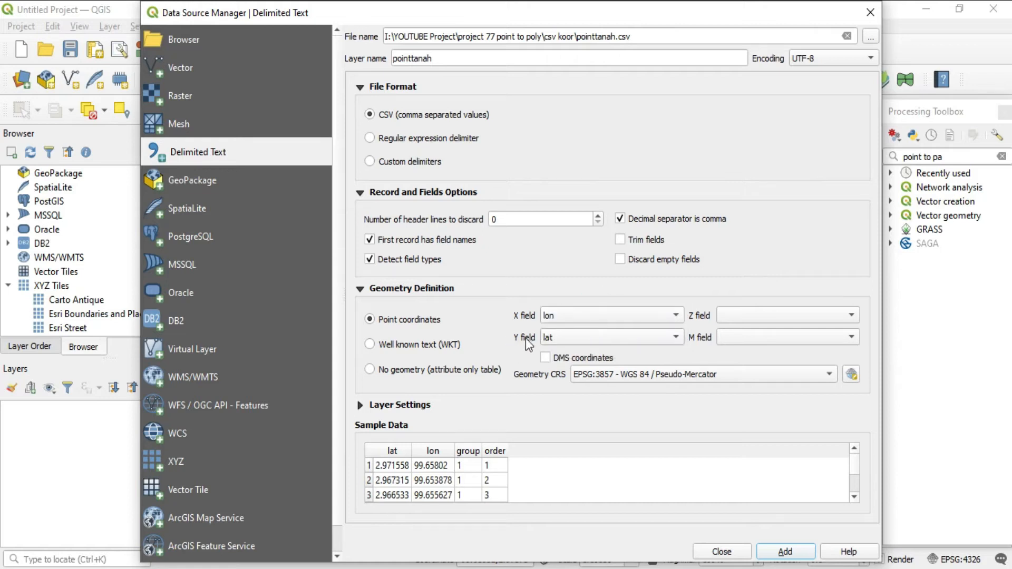
{"action": "left_click", "coordinate": [663, 339]}
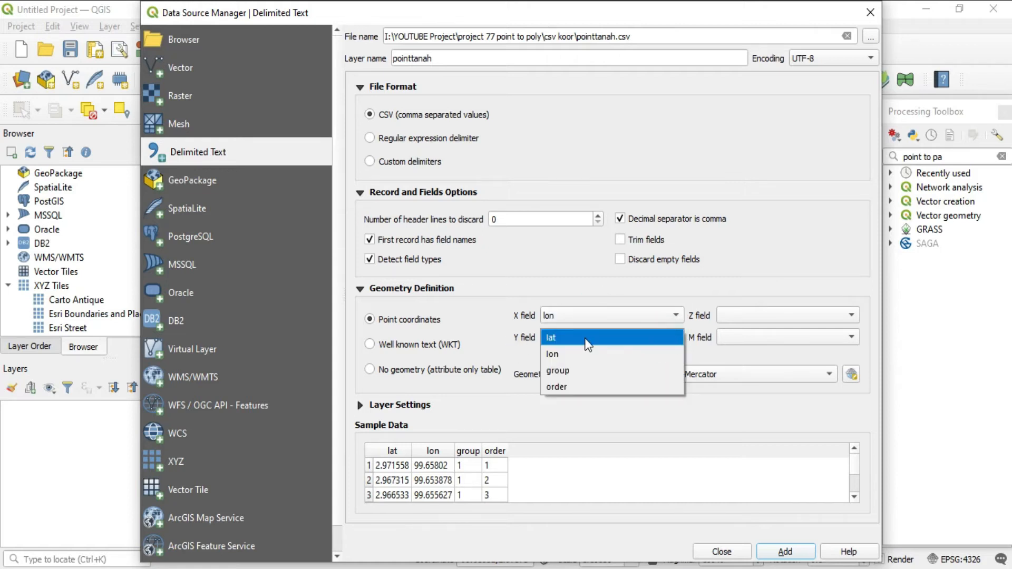
{"action": "left_click", "coordinate": [585, 340]}
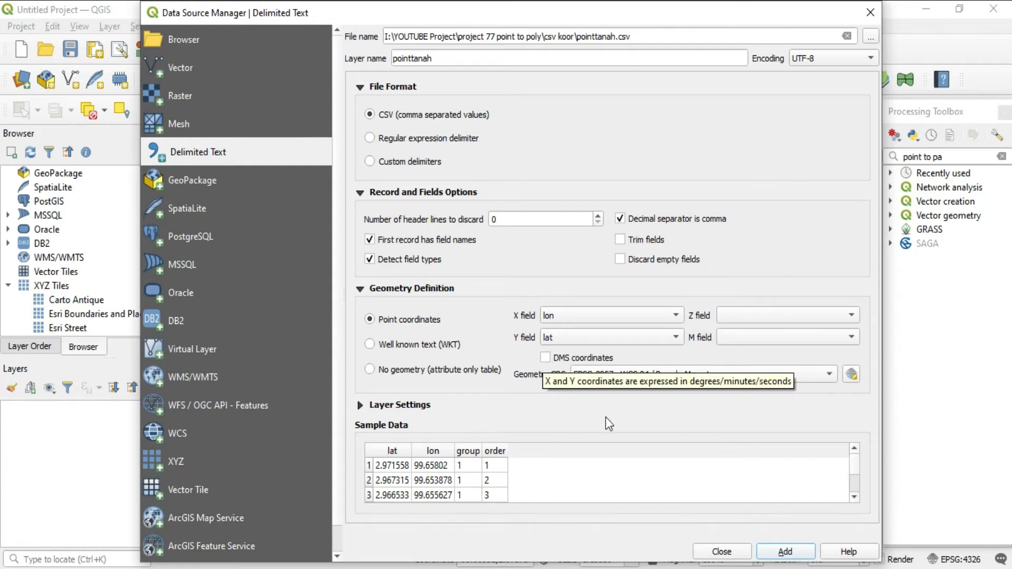
Step: Set the geometry CRS to the project CRS EPSG:4326 - WGS 84, and add the pointtanah layer to the project
{"action": "left_click", "coordinate": [822, 374]}
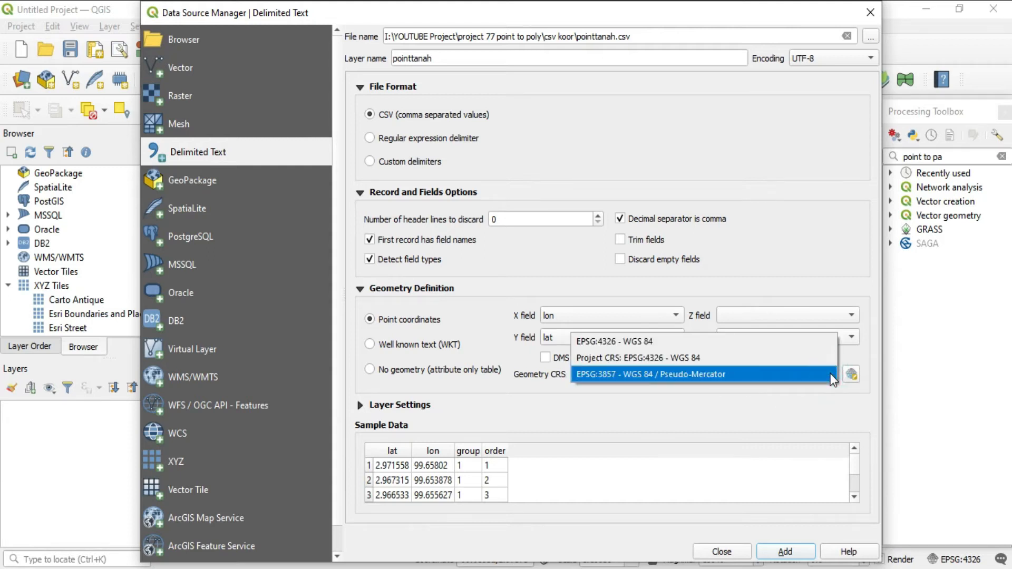
{"action": "left_click", "coordinate": [830, 374]}
{"action": "left_click", "coordinate": [830, 374]}
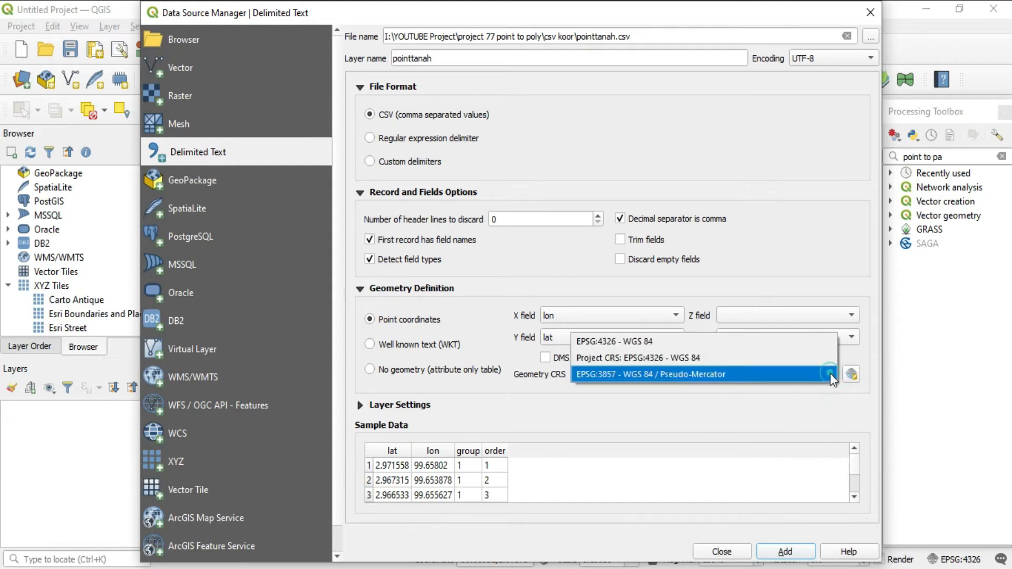
{"action": "left_click", "coordinate": [659, 361]}
{"action": "left_click", "coordinate": [787, 551]}
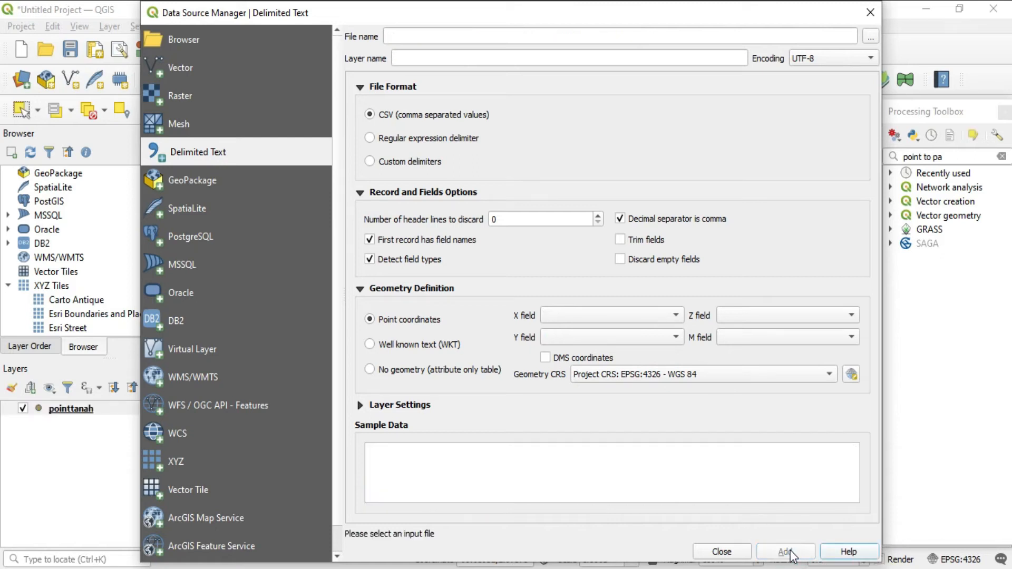
{"action": "left_click", "coordinate": [719, 550]}
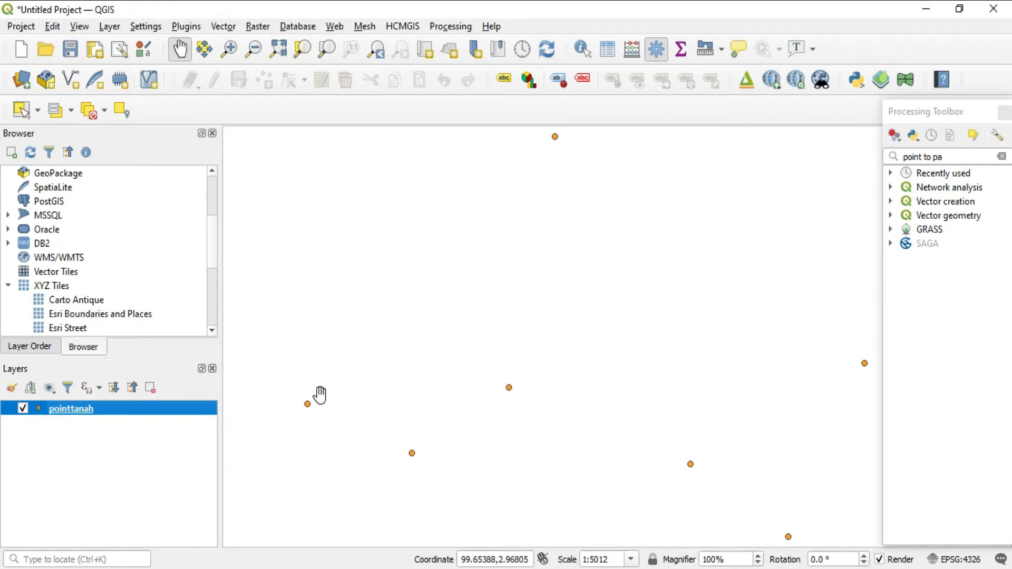
Step: Add the Google Satellite basemap and place the pointtanah layer above it so all the points are shown over the imagery
{"action": "left_click", "coordinate": [400, 28]}
{"action": "mouse_move", "coordinate": [400, 42]}
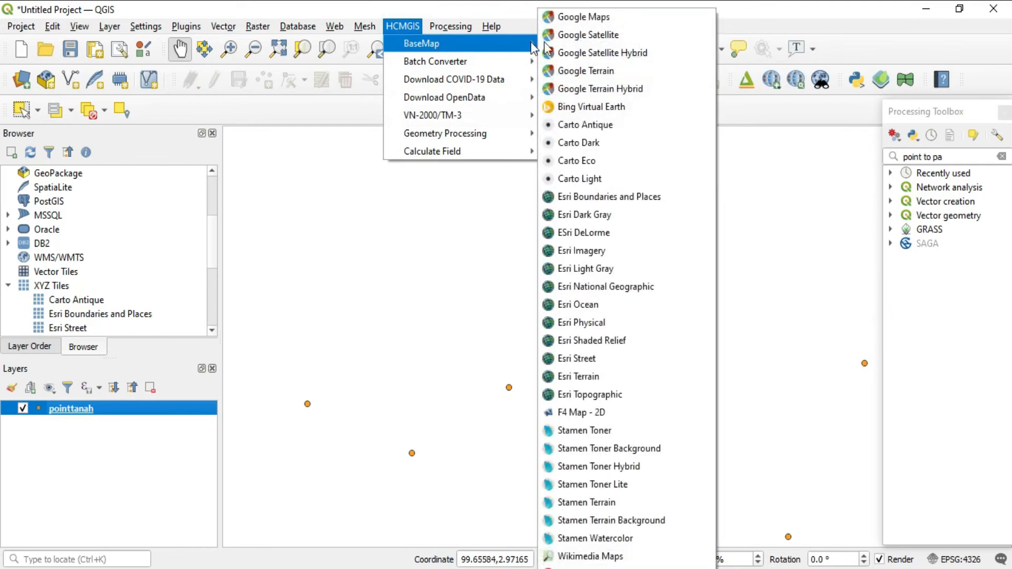
{"action": "left_click", "coordinate": [599, 37]}
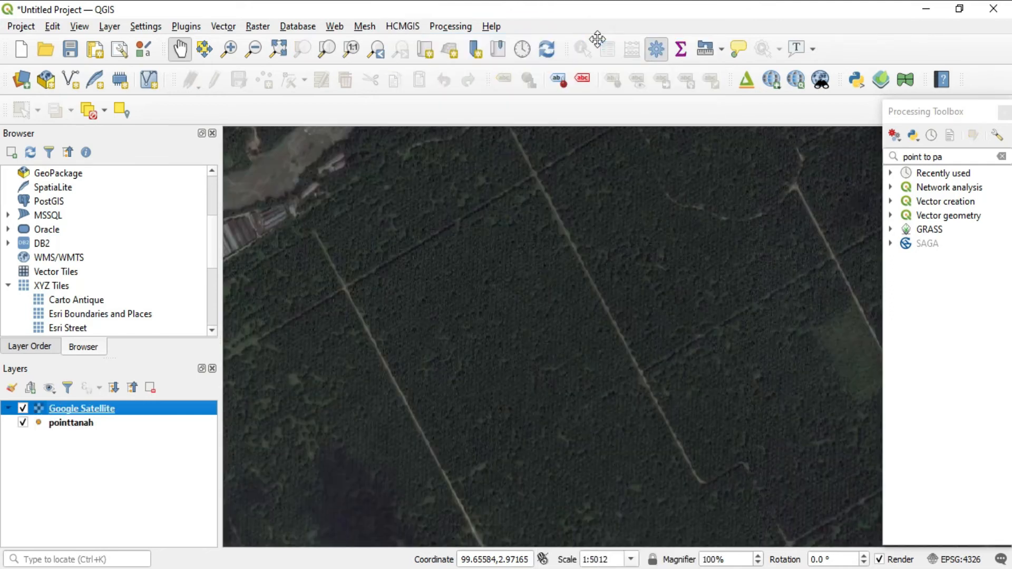
{"action": "mouse_move", "coordinate": [63, 415]}
{"action": "left_mouse_down"}
{"action": "mouse_move", "coordinate": [68, 452]}
{"action": "mouse_move", "coordinate": [61, 445]}
{"action": "left_mouse_up"}
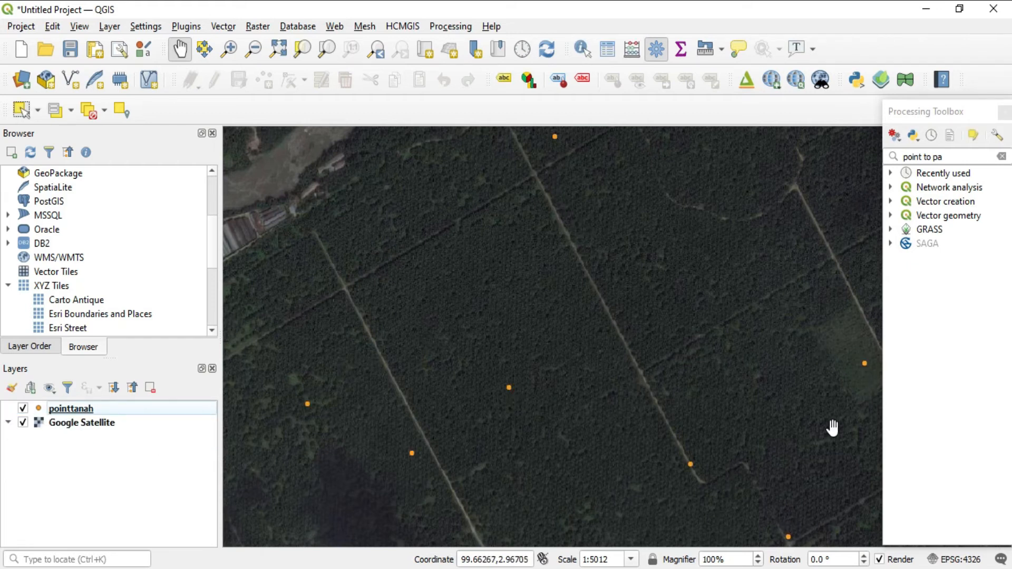
{"action": "scroll", "coordinate": [780, 416], "scroll_direction": "down", "scroll_amount": 1}
{"action": "left_click_drag", "start_coordinate": [746, 420], "coordinate": [633, 406]}
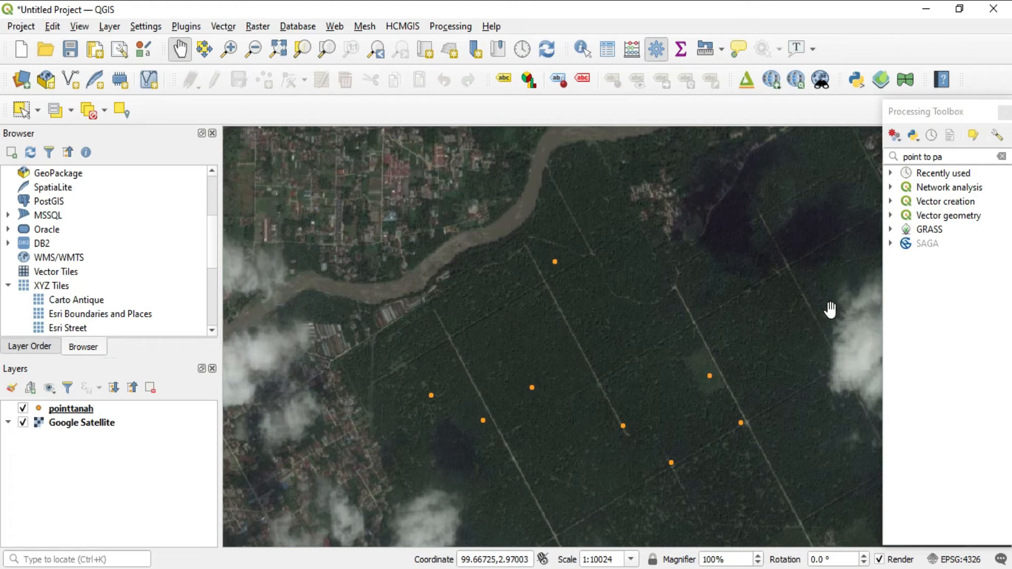
Step: Find the Points to path tool by searching the processing tools for "point to path", and open it for the pointtanah layer
{"action": "left_click", "coordinate": [918, 117]}
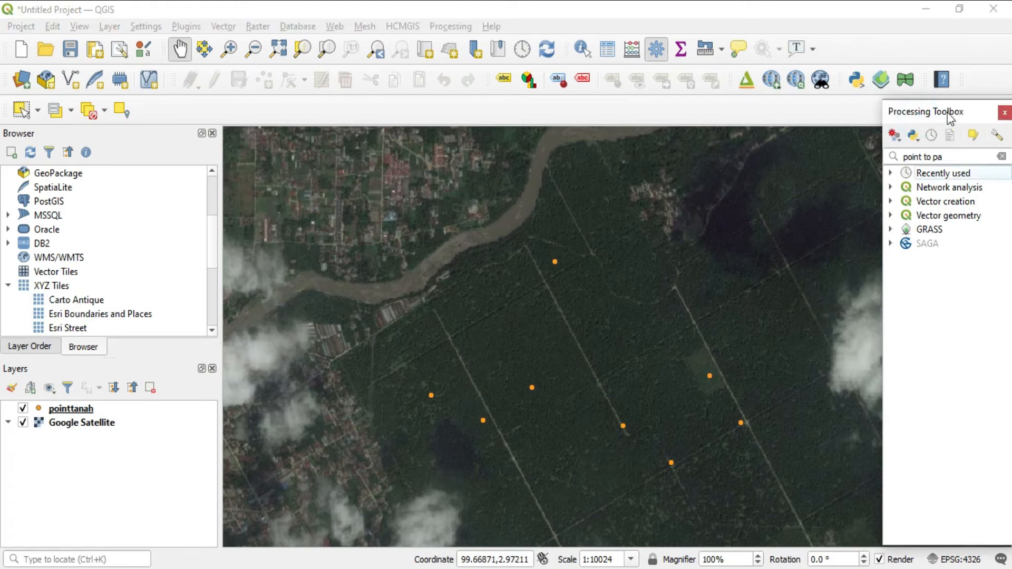
{"action": "triple_click", "coordinate": [951, 154]}
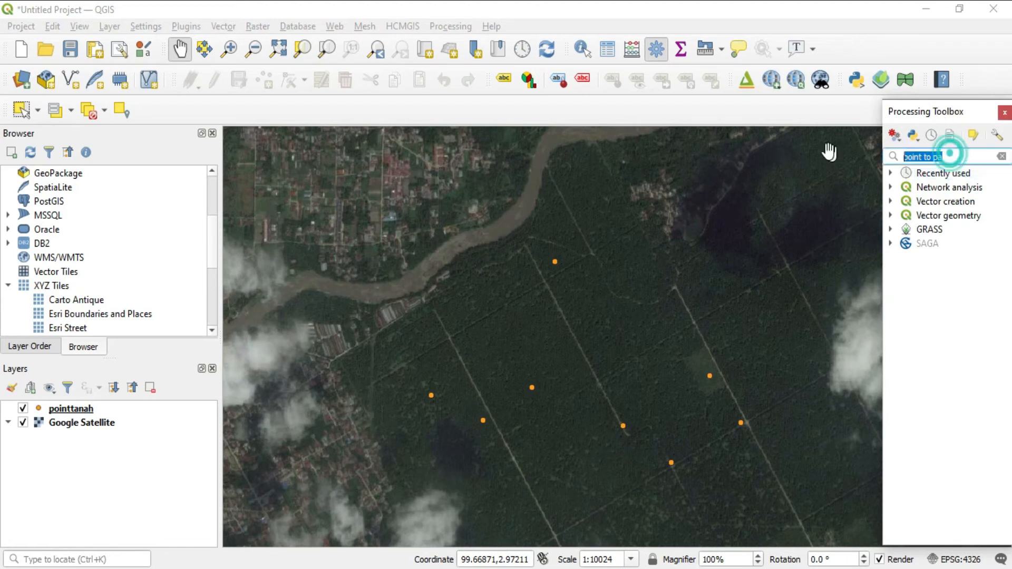
{"action": "key", "text": "BackSpace"}
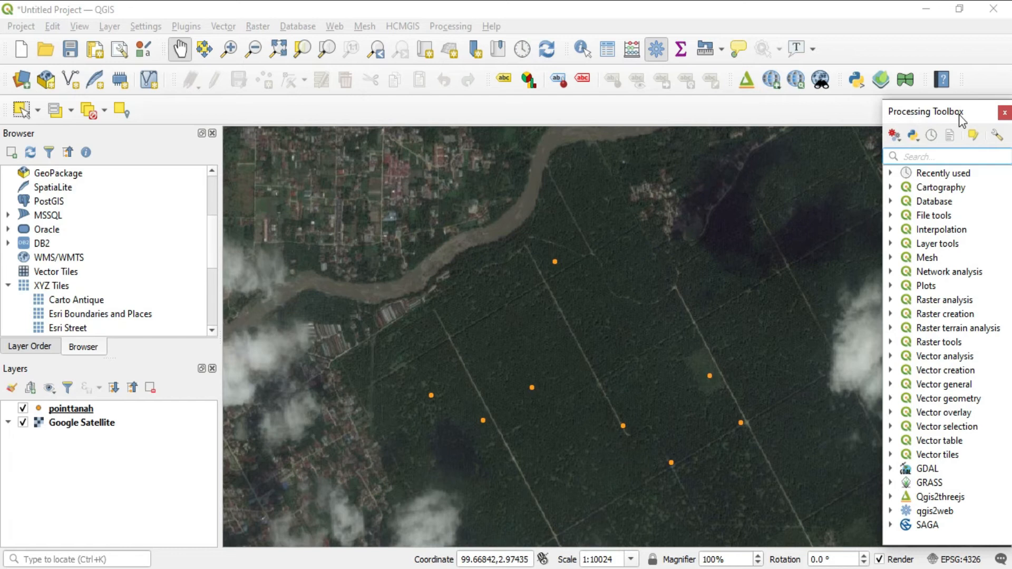
{"action": "left_click", "coordinate": [940, 154]}
{"action": "type", "text": "point to p"}
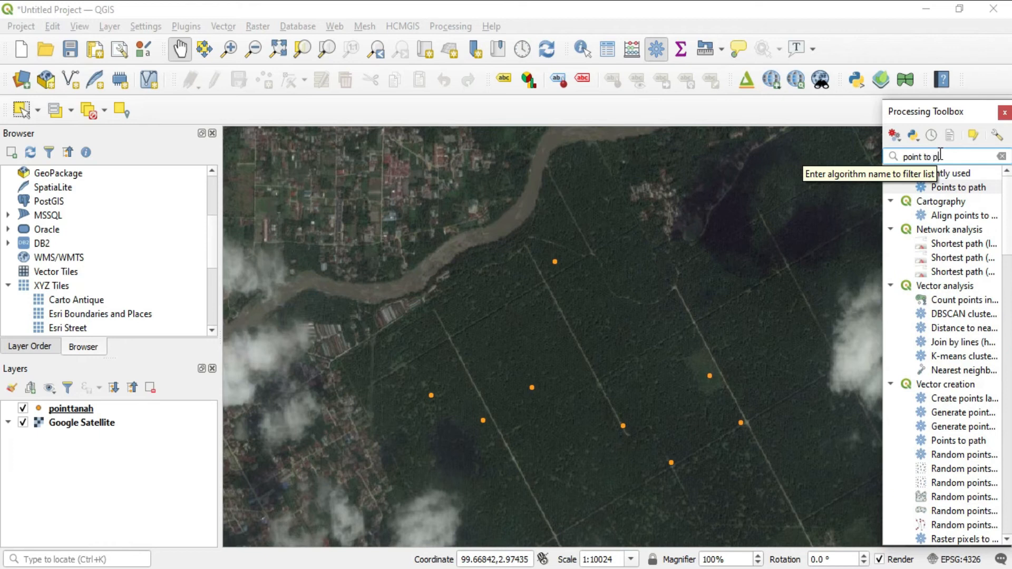
{"action": "type", "text": "ath"}
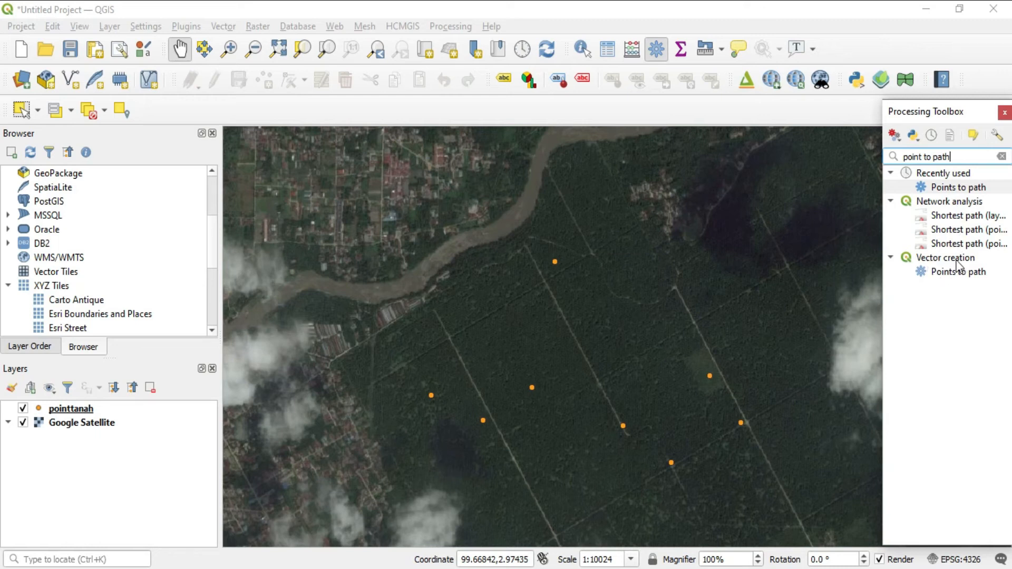
{"action": "left_click", "coordinate": [951, 279]}
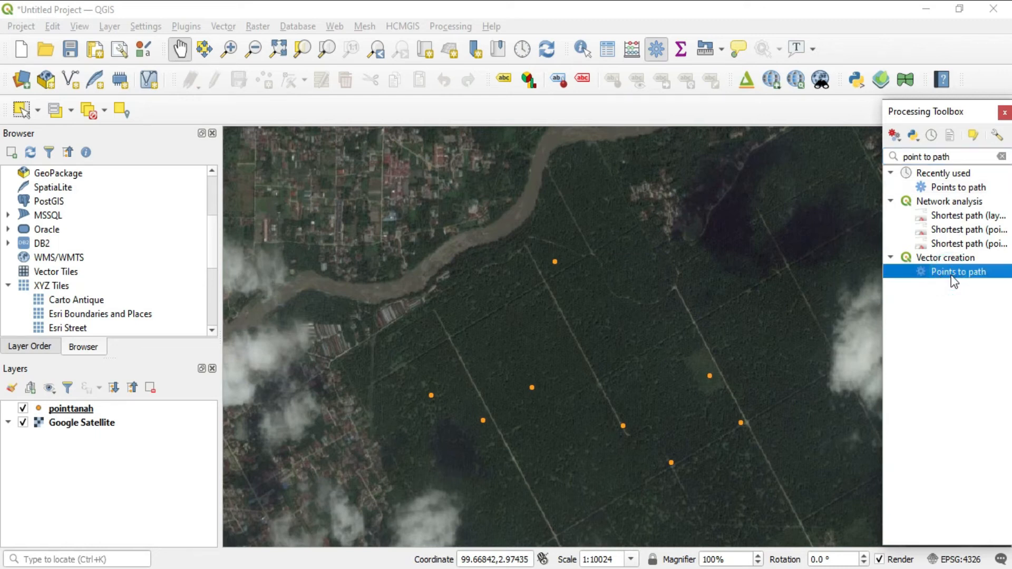
{"action": "double_click", "coordinate": [956, 273]}
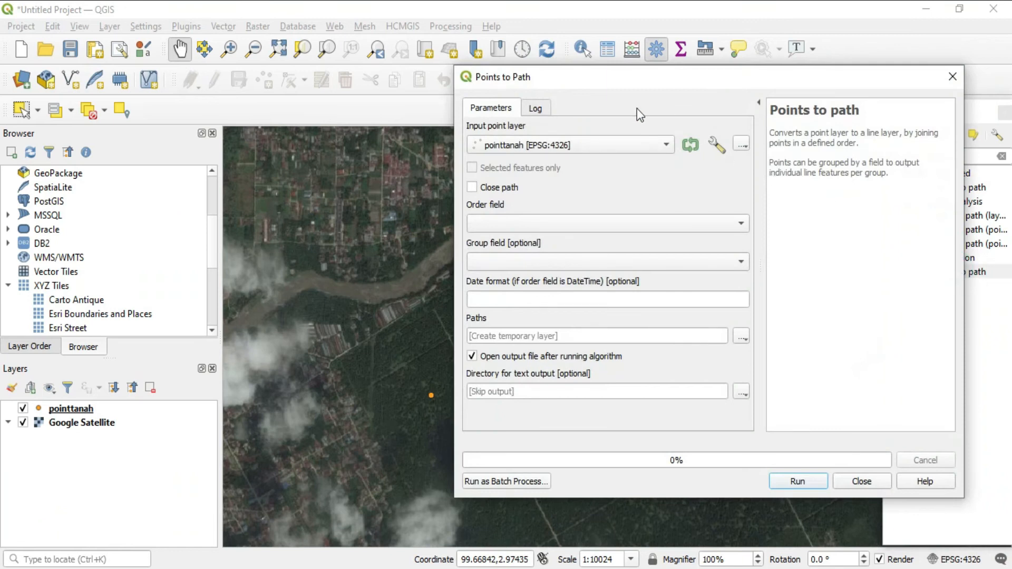
{"action": "left_click_drag", "start_coordinate": [633, 87], "coordinate": [436, 66]}
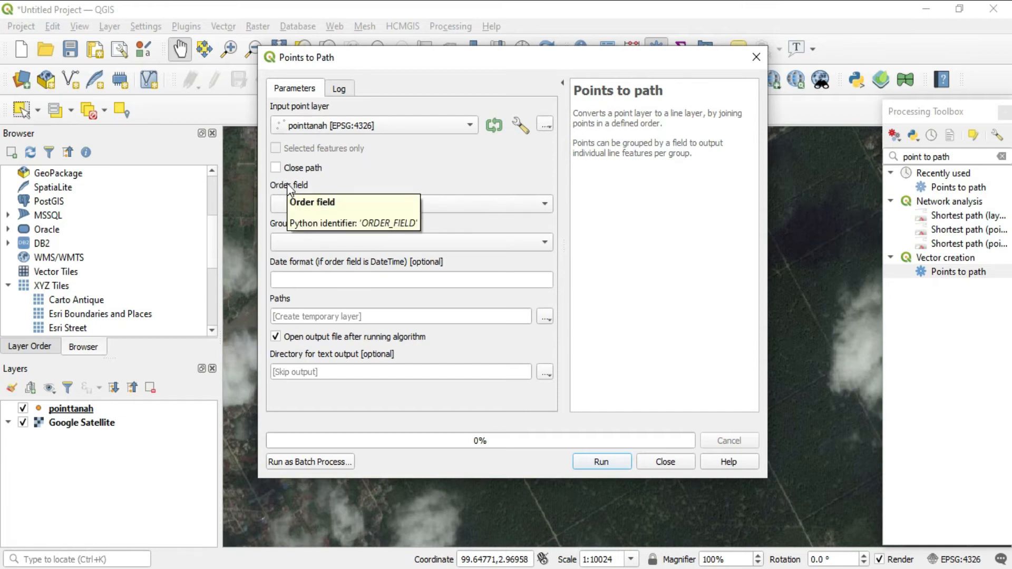
Step: Set the Points to path order field to order and the group field to group
{"action": "left_click", "coordinate": [519, 207]}
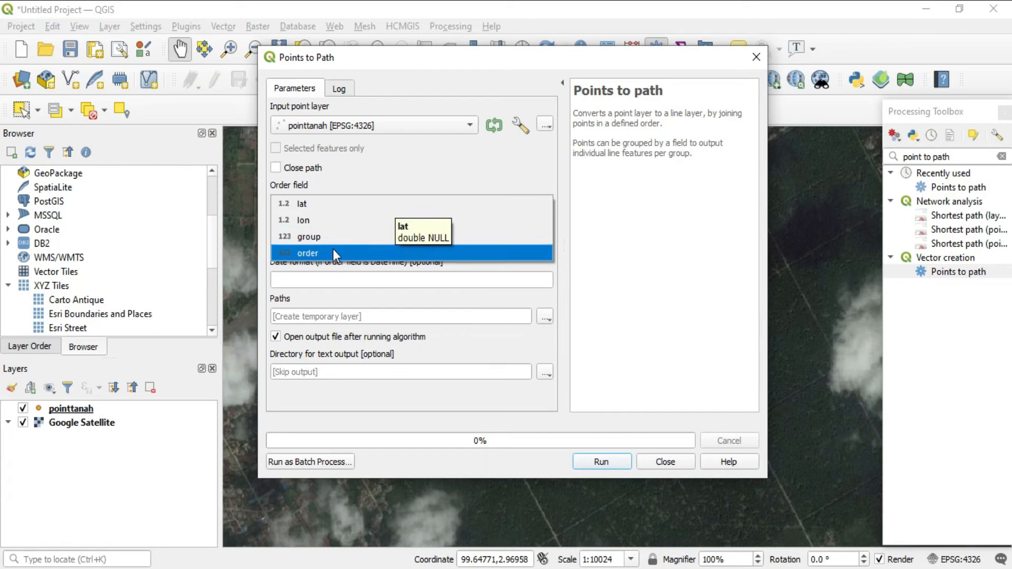
{"action": "left_click", "coordinate": [318, 255]}
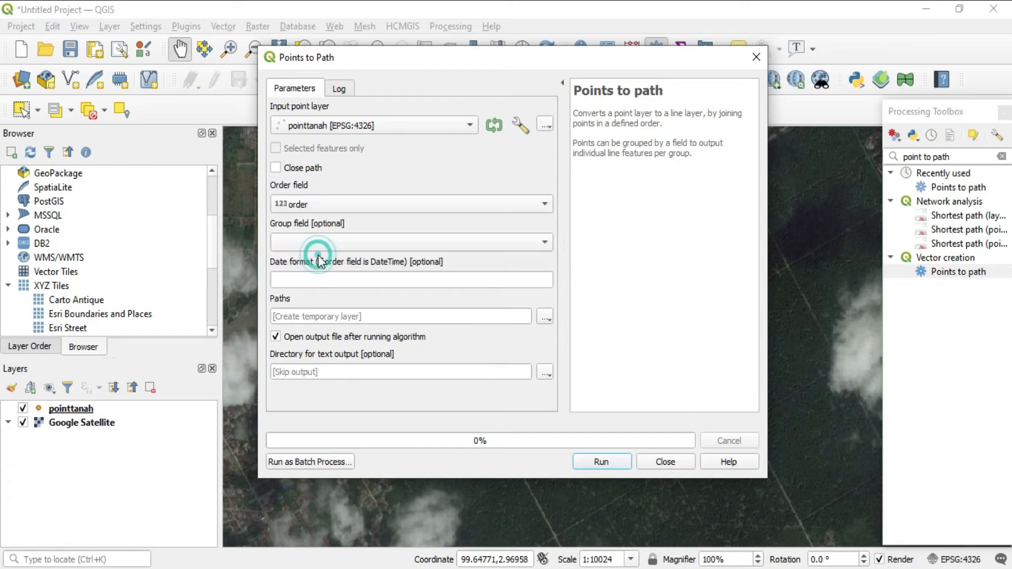
{"action": "left_click", "coordinate": [394, 244]}
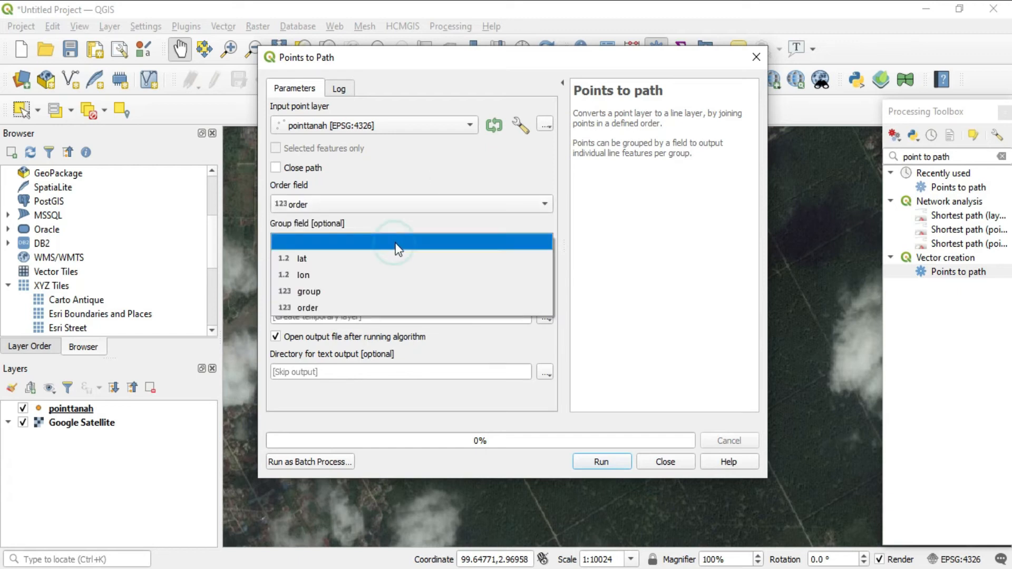
{"action": "left_click", "coordinate": [335, 302]}
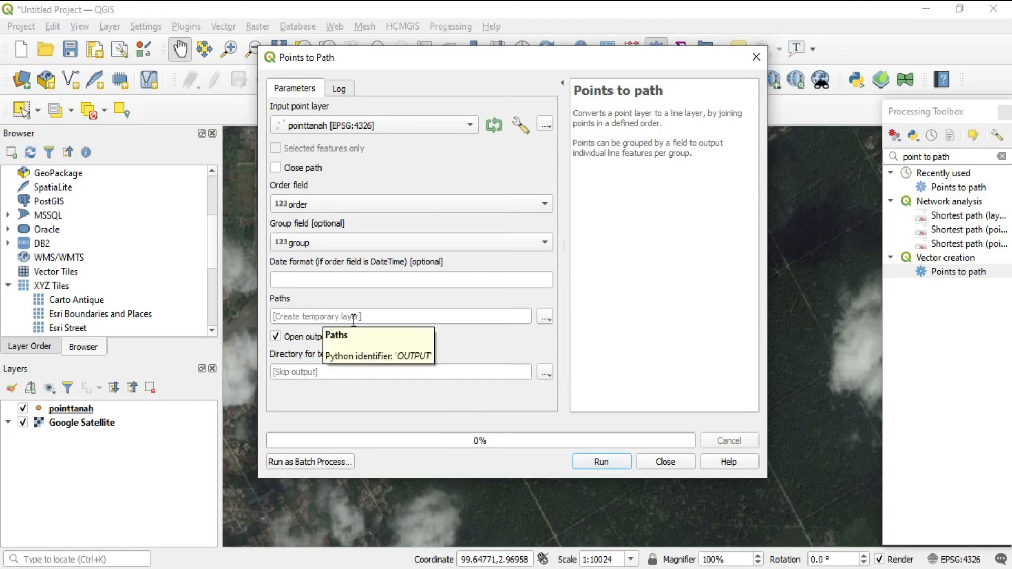
Step: Set the paths output to a SHP file named pointtopath in the csv koor folder, and run the Points to path conversion
{"action": "left_click", "coordinate": [546, 318]}
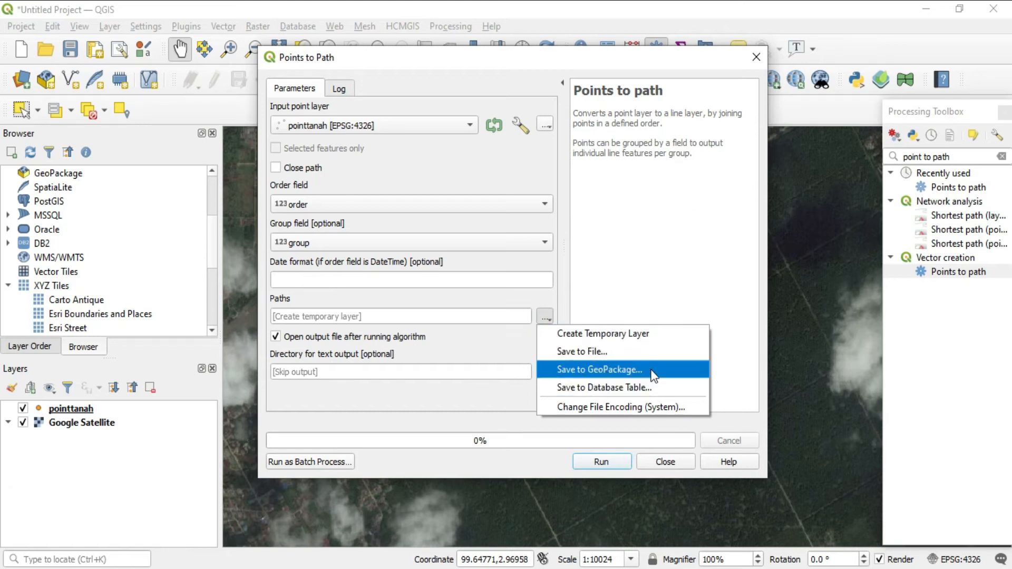
{"action": "left_click", "coordinate": [616, 352]}
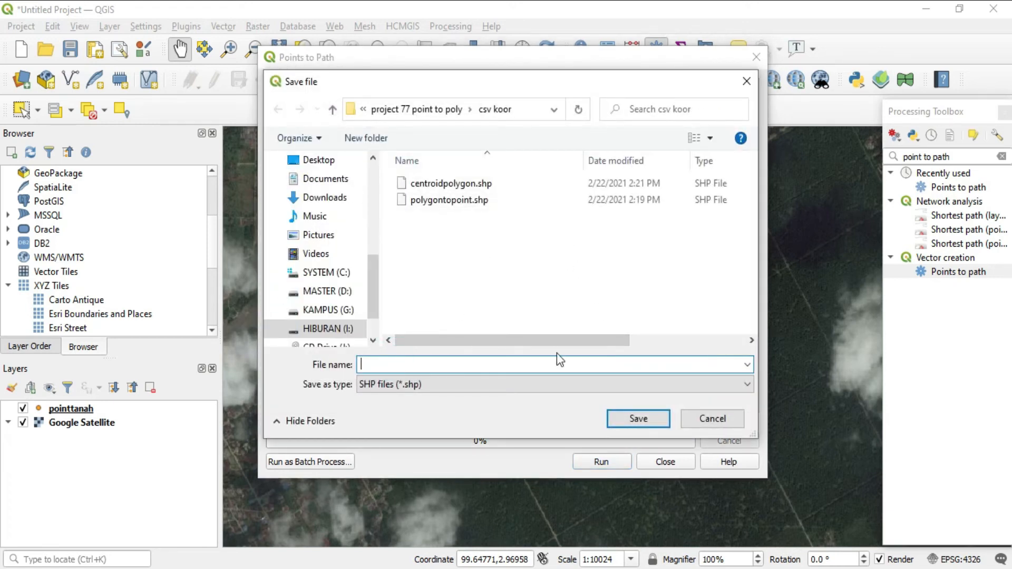
{"action": "type", "text": "poi"}
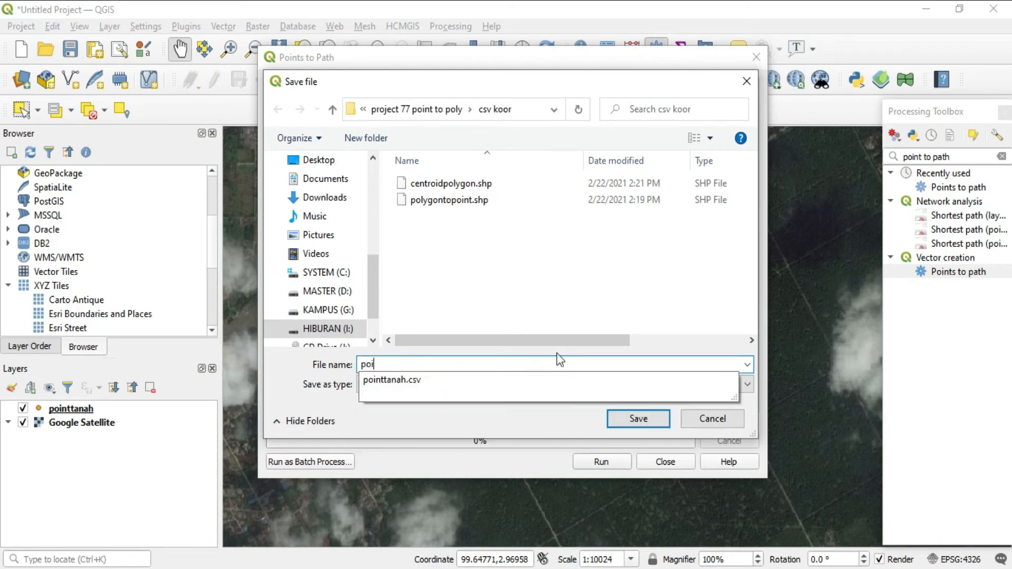
{"action": "type", "text": "nttopath"}
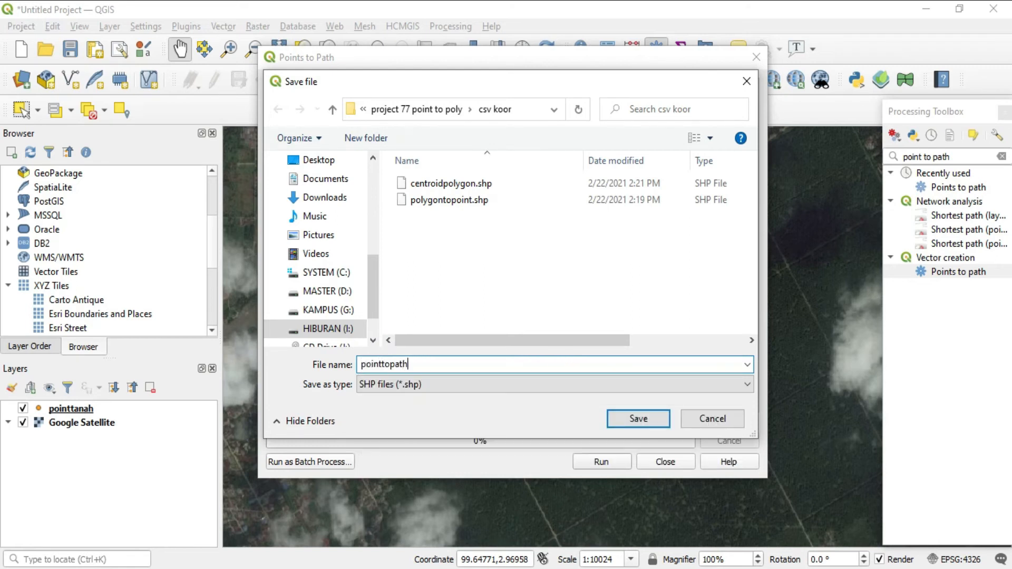
{"action": "left_click", "coordinate": [478, 384]}
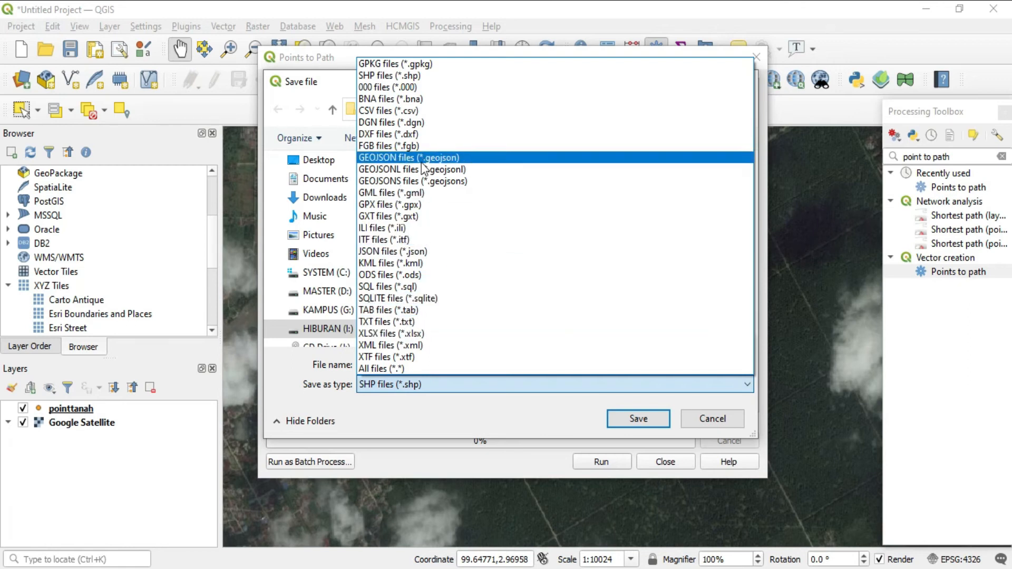
{"action": "left_click", "coordinate": [400, 77]}
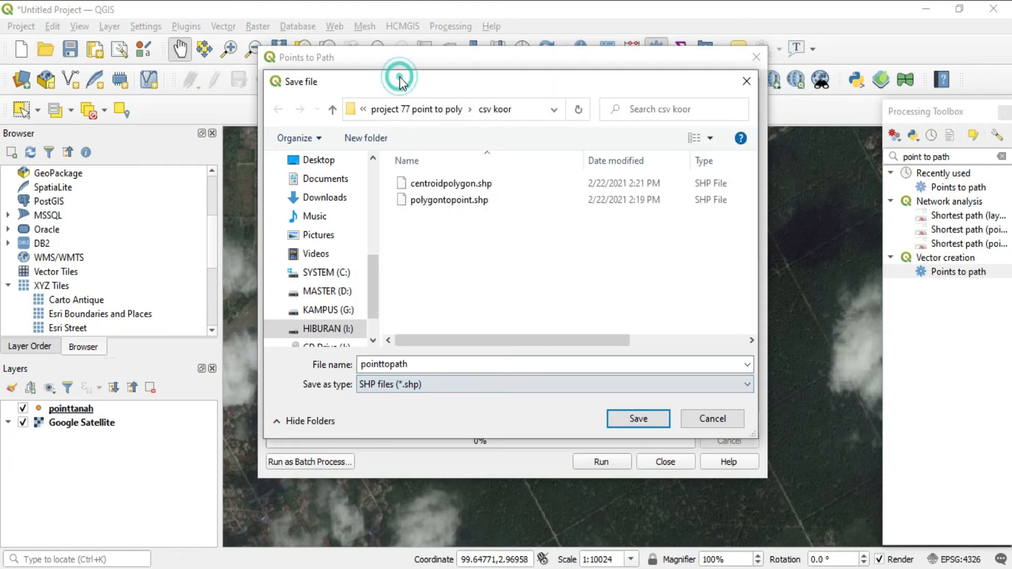
{"action": "left_click", "coordinate": [637, 419]}
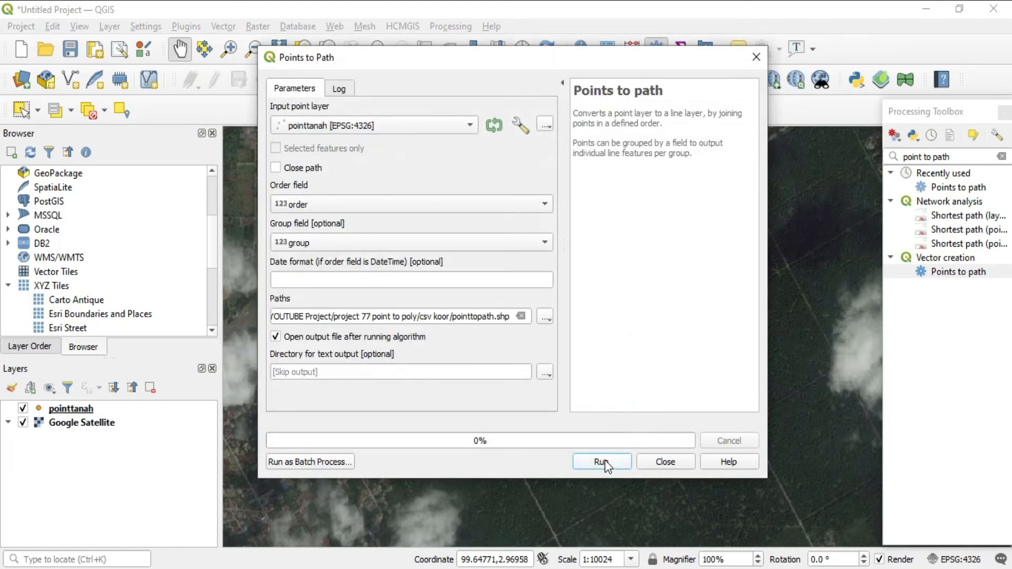
{"action": "left_click", "coordinate": [603, 462]}
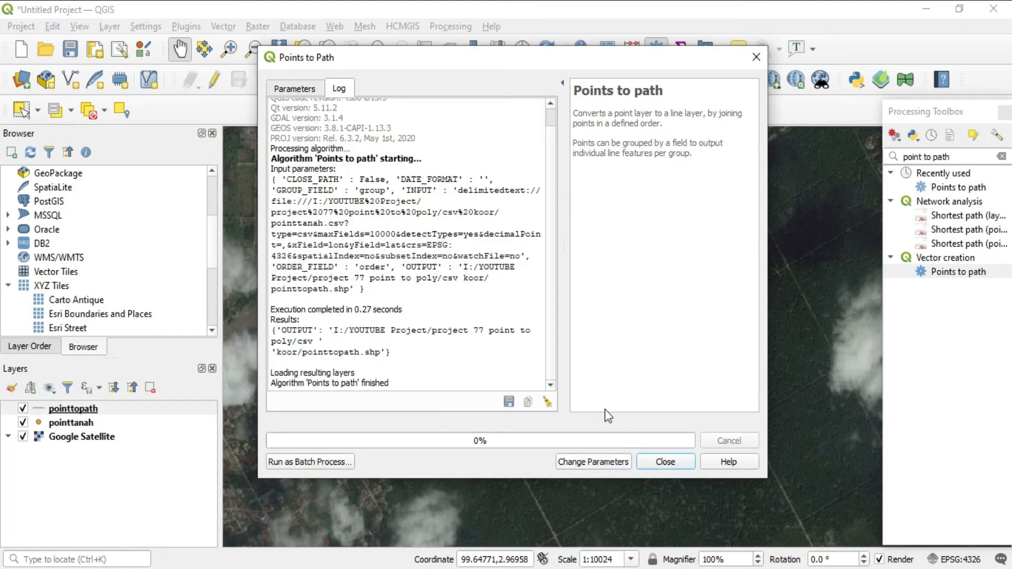
{"action": "left_click", "coordinate": [673, 466]}
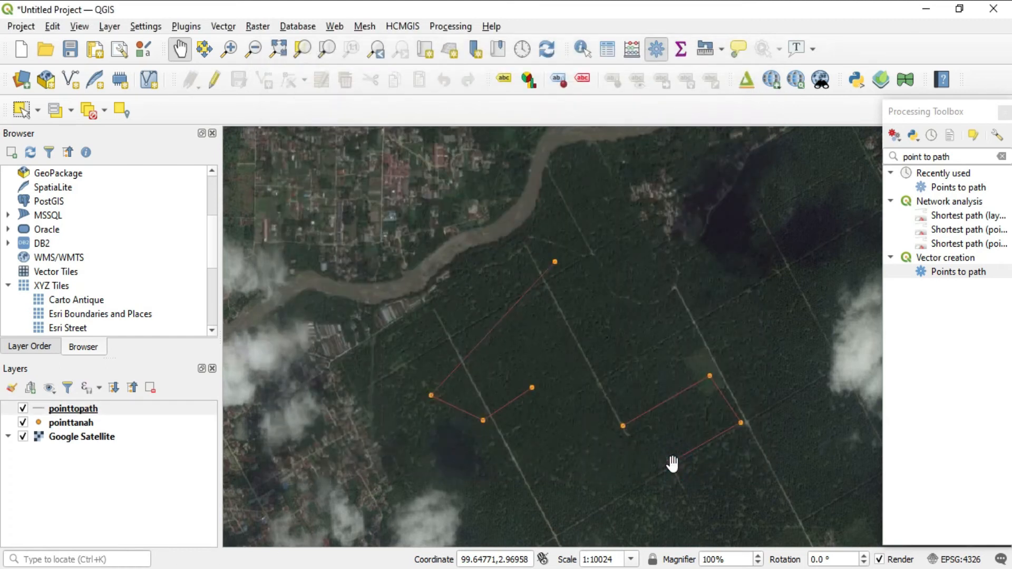
Step: Examine how the pointtopath lines connect the points of each group over the satellite imagery
{"action": "scroll", "coordinate": [550, 280], "scroll_direction": "up", "scroll_amount": 1}
{"action": "scroll", "coordinate": [551, 282], "scroll_direction": "up", "scroll_amount": 1}
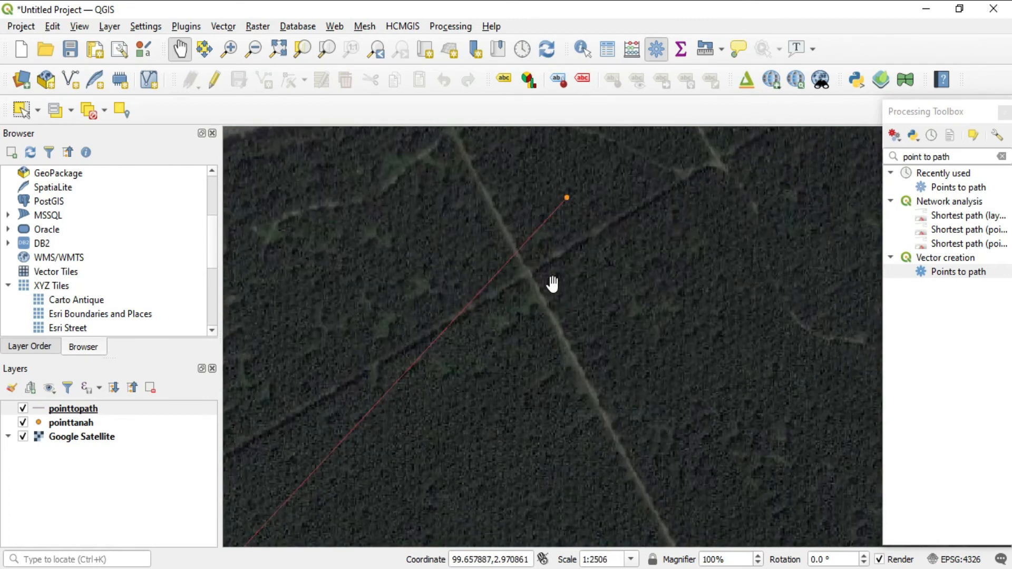
{"action": "left_click_drag", "start_coordinate": [551, 282], "coordinate": [551, 254]}
{"action": "left_click_drag", "start_coordinate": [454, 332], "coordinate": [438, 397]}
{"action": "left_click_drag", "start_coordinate": [569, 501], "coordinate": [580, 398]}
{"action": "scroll", "coordinate": [579, 398], "scroll_direction": "down", "scroll_amount": 1}
{"action": "left_click_drag", "start_coordinate": [593, 355], "coordinate": [526, 398]}
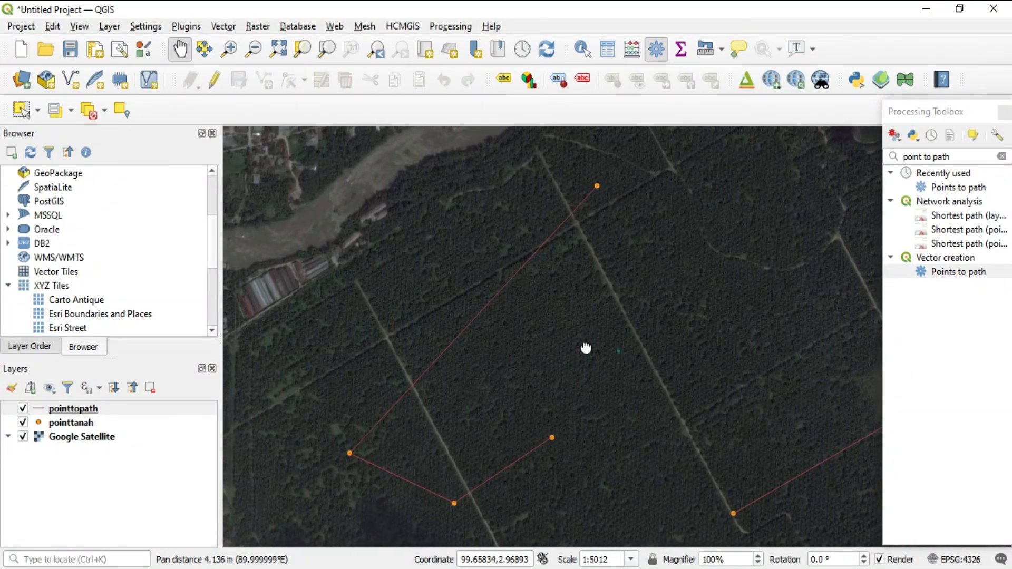
{"action": "left_click_drag", "start_coordinate": [585, 347], "coordinate": [469, 318]}
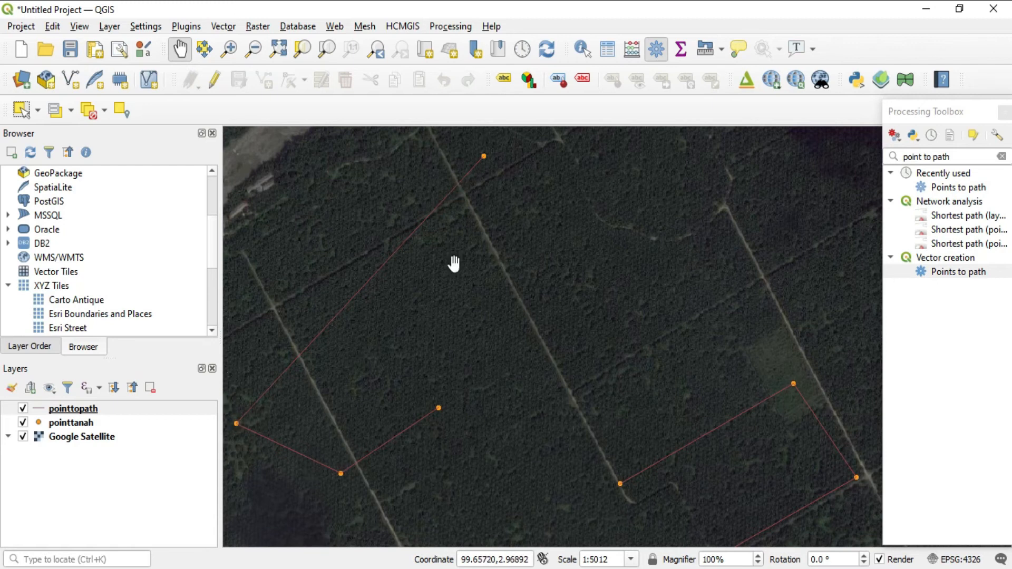
{"action": "left_click_drag", "start_coordinate": [527, 269], "coordinate": [472, 182]}
{"action": "left_click_drag", "start_coordinate": [490, 269], "coordinate": [491, 427]}
{"action": "left_click_drag", "start_coordinate": [656, 491], "coordinate": [609, 222]}
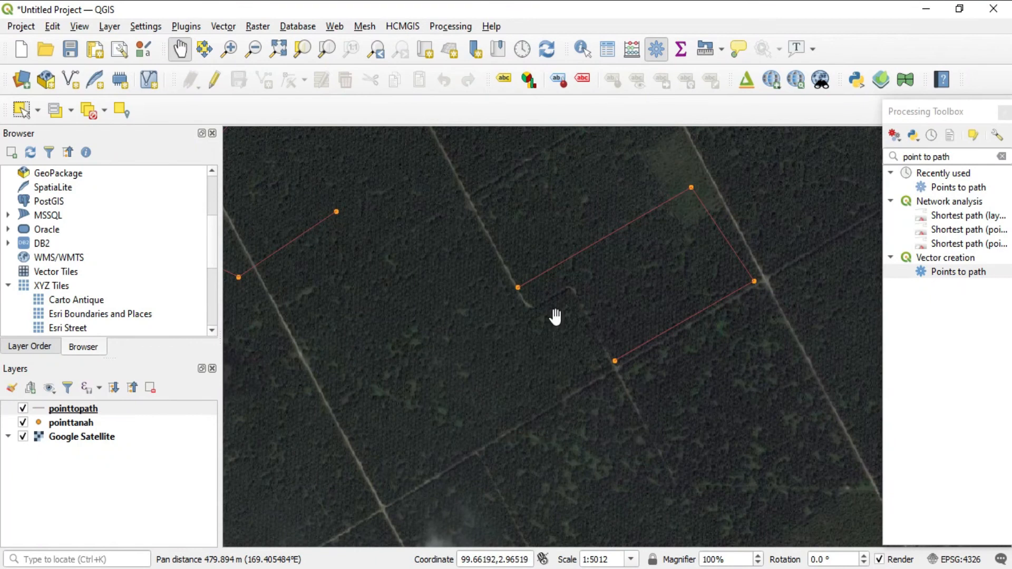
{"action": "left_click_drag", "start_coordinate": [473, 258], "coordinate": [561, 402]}
{"action": "scroll", "coordinate": [533, 337], "scroll_direction": "down", "scroll_amount": 1}
{"action": "left_click_drag", "start_coordinate": [550, 327], "coordinate": [512, 300]}
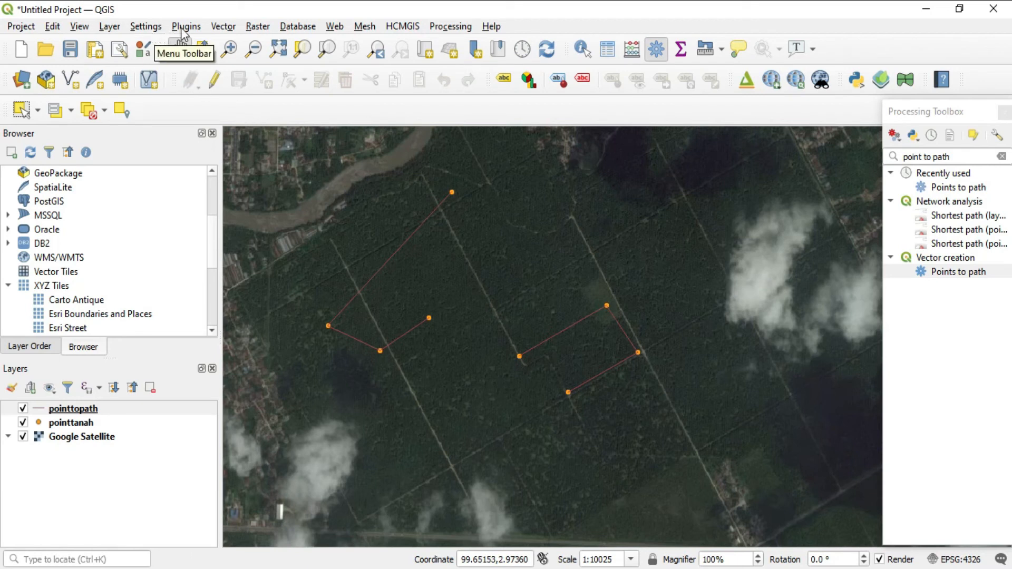
Step: Open the Lines to Polygons geometry tool with pointtopath as the input layer
{"action": "left_click", "coordinate": [228, 27]}
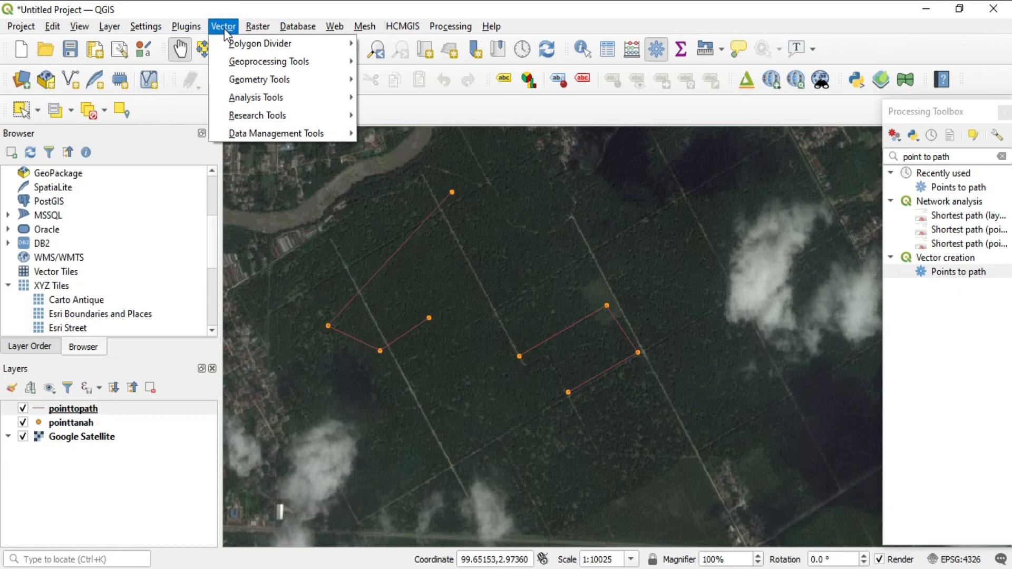
{"action": "mouse_move", "coordinate": [259, 84]}
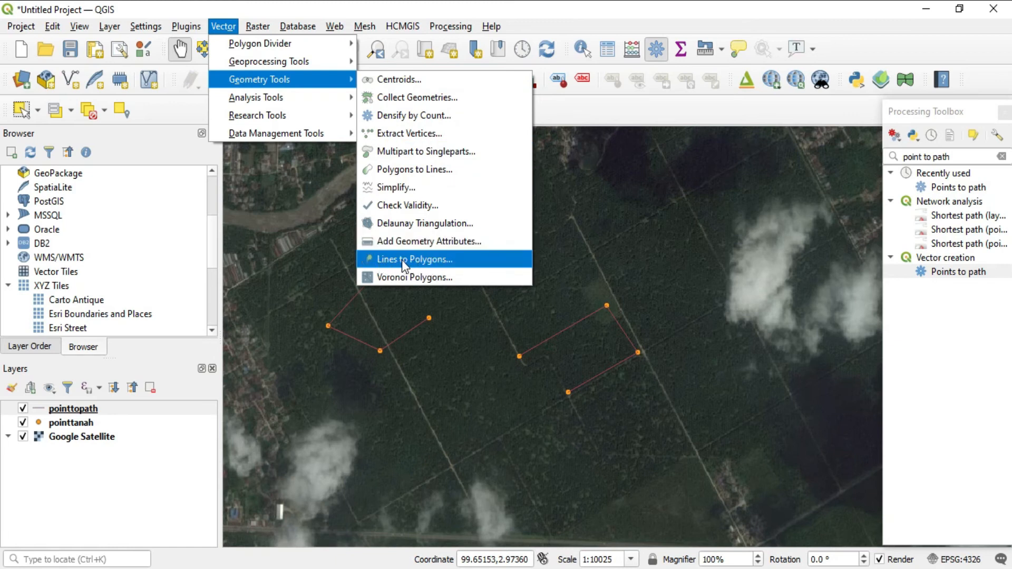
{"action": "left_click", "coordinate": [459, 259]}
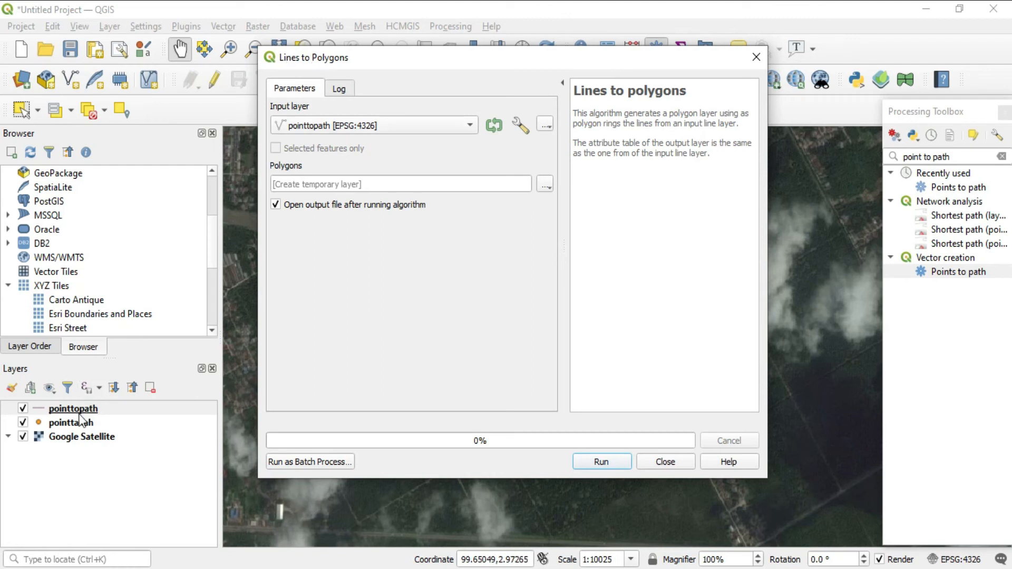
{"action": "left_click", "coordinate": [335, 128]}
{"action": "left_click", "coordinate": [356, 118]}
{"action": "left_click", "coordinate": [355, 122]}
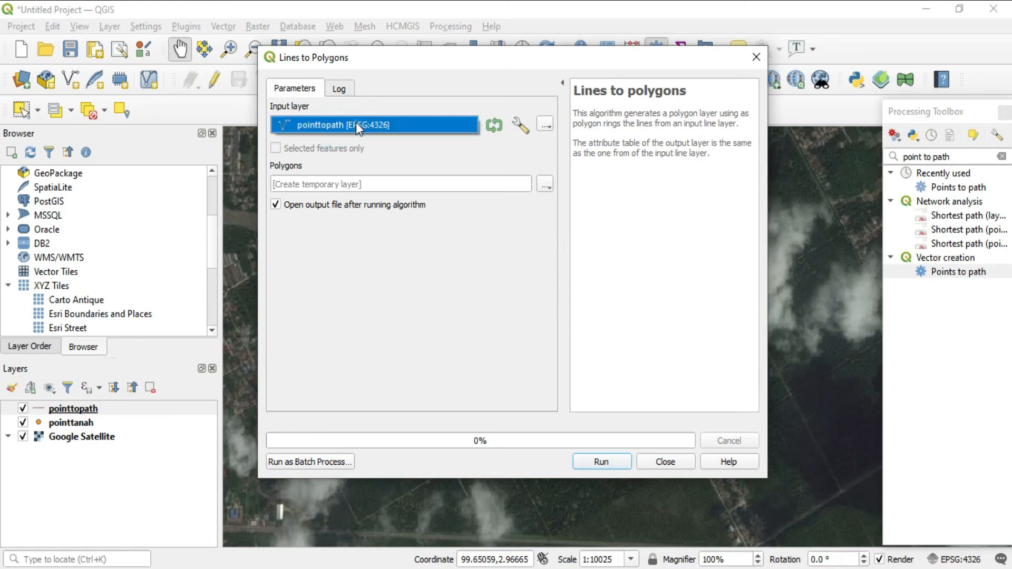
{"action": "left_click", "coordinate": [426, 160]}
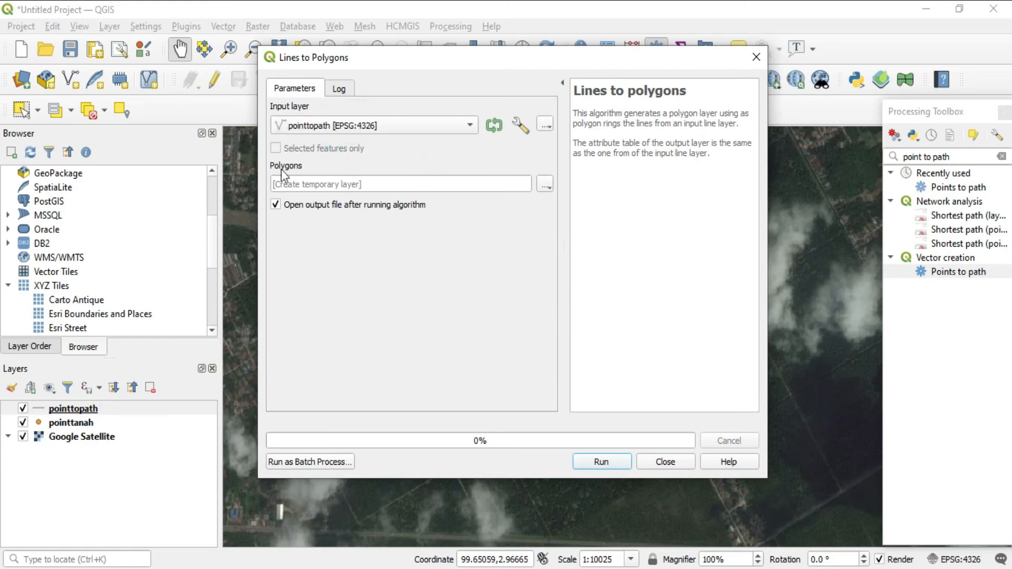
Step: Set the polygons output to a SHP file named pathtopolygon in the csv koor folder, and run the Lines to Polygons conversion
{"action": "left_click", "coordinate": [546, 184]}
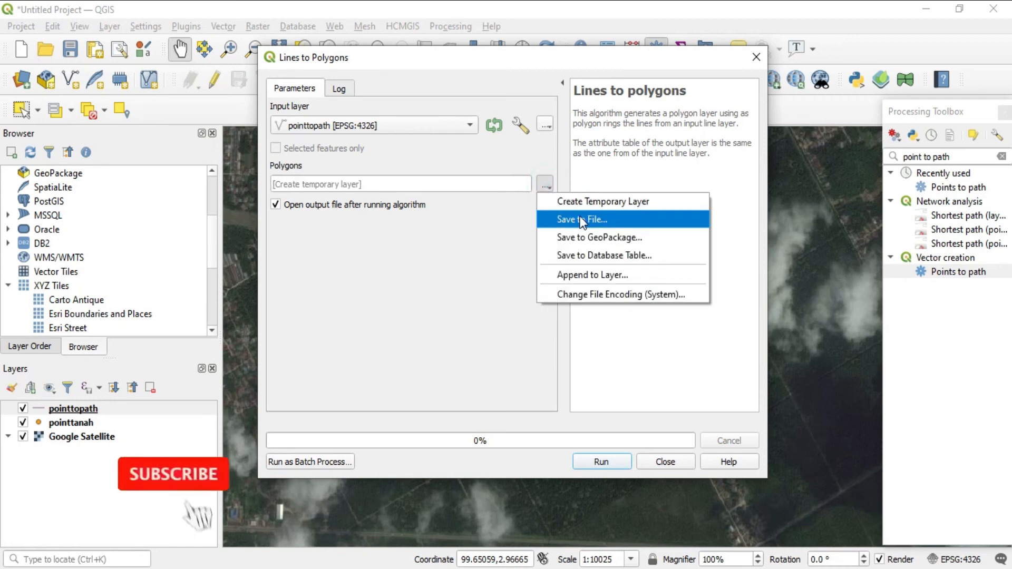
{"action": "left_click", "coordinate": [596, 222]}
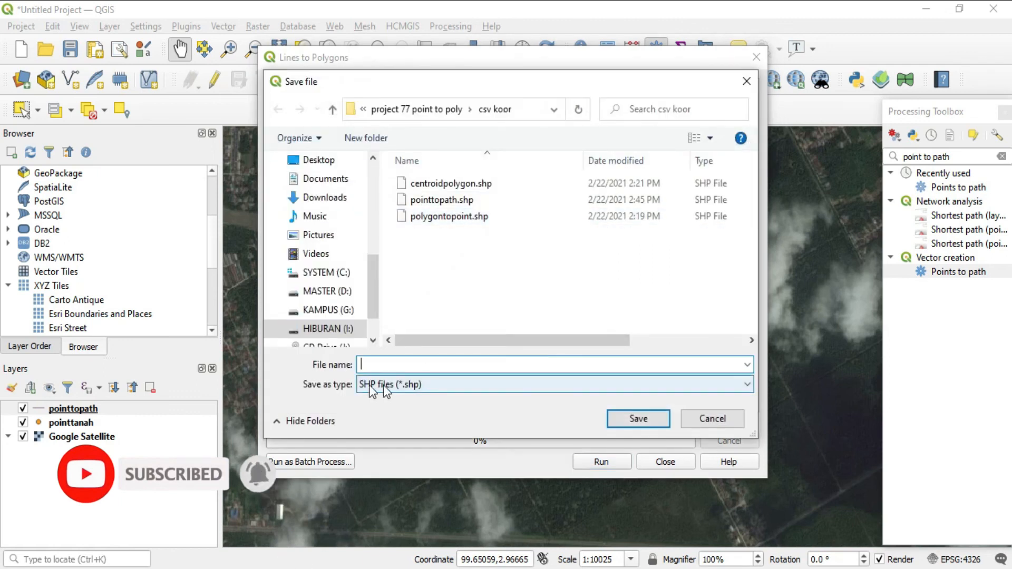
{"action": "left_click", "coordinate": [374, 390]}
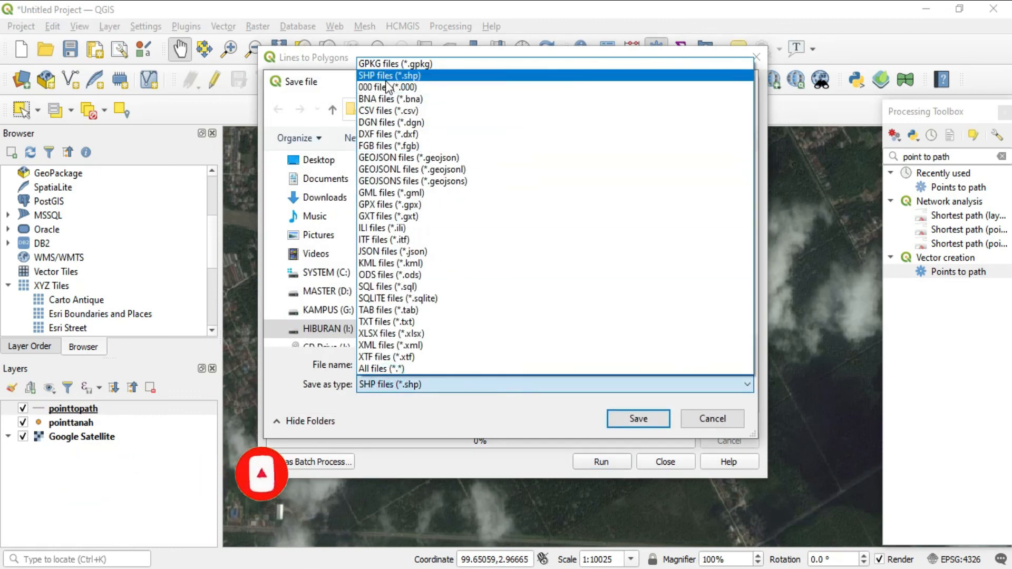
{"action": "left_click", "coordinate": [424, 389]}
{"action": "left_click", "coordinate": [416, 364]}
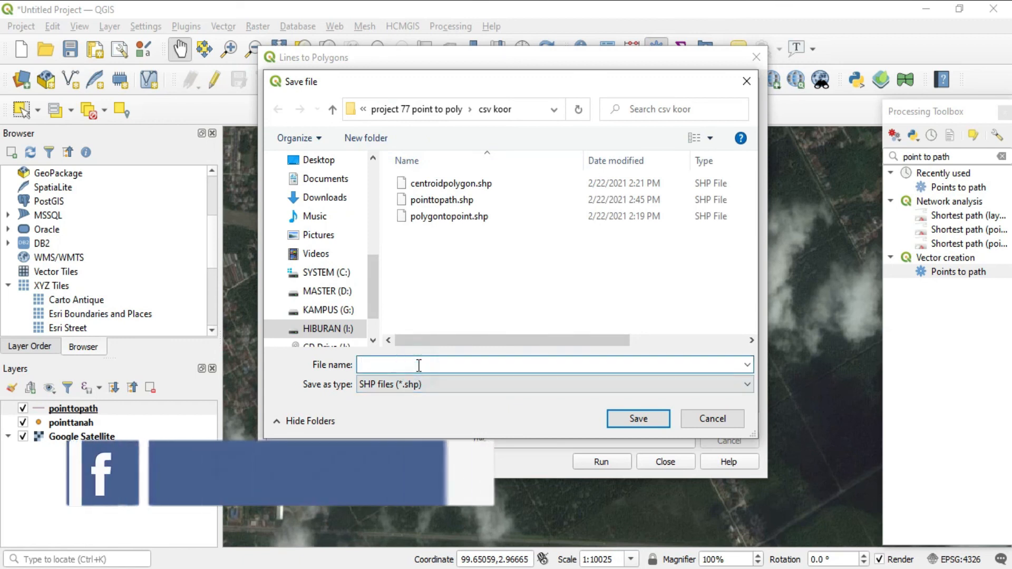
{"action": "type", "text": "pathtopolygon"}
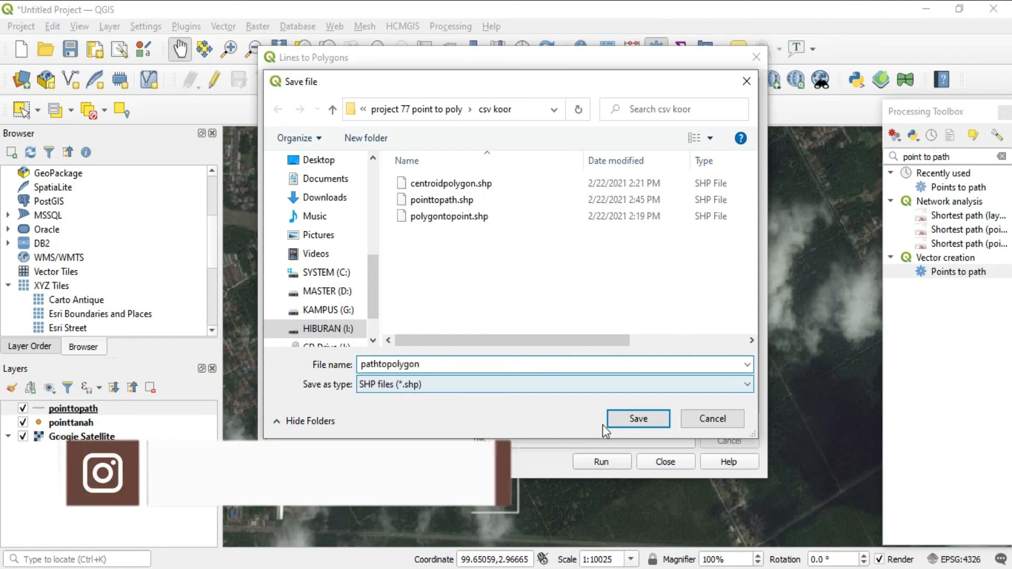
{"action": "left_click", "coordinate": [629, 419]}
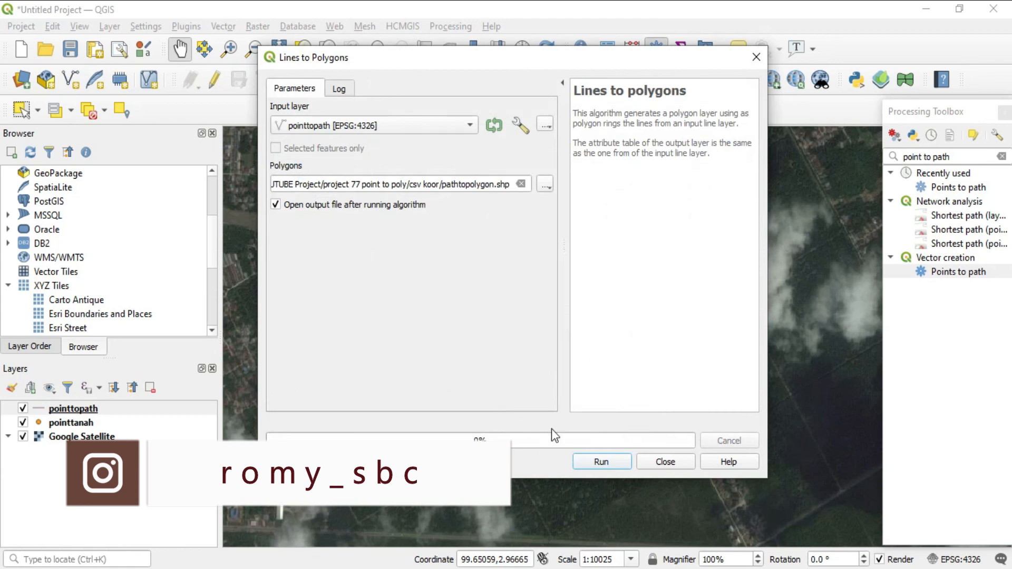
{"action": "left_click", "coordinate": [601, 462]}
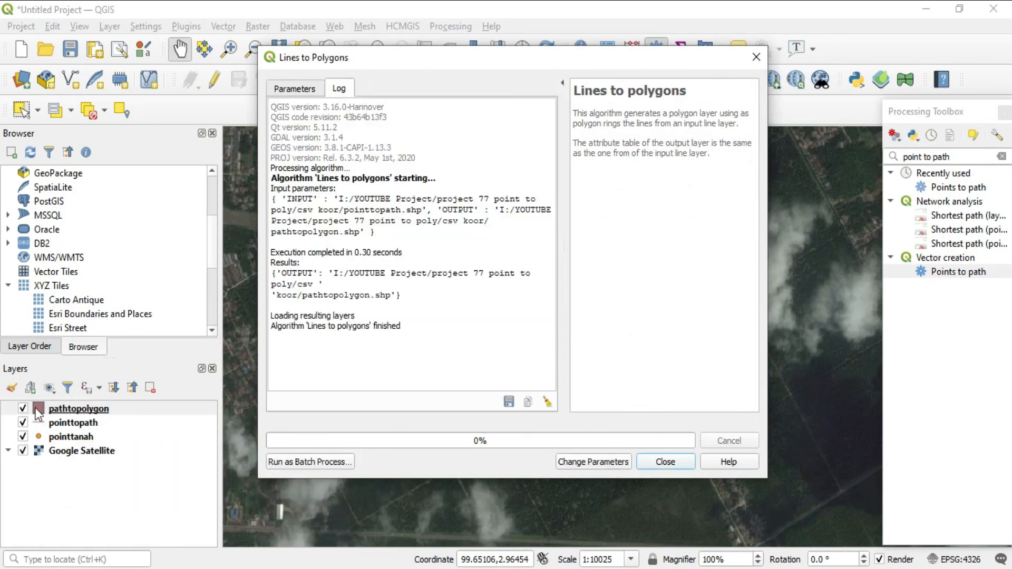
{"action": "left_click", "coordinate": [671, 465]}
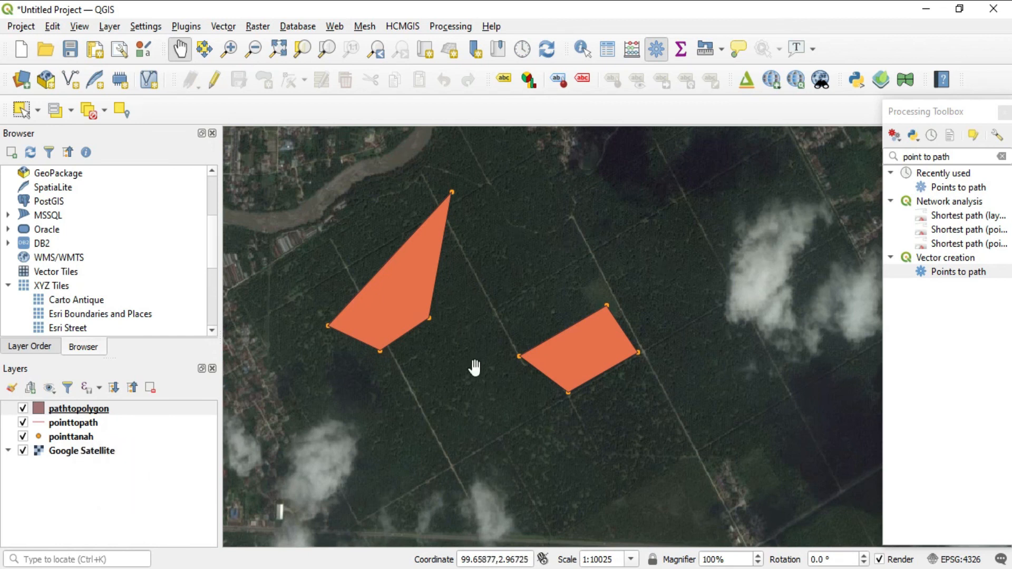
Step: Review the group, begin and end values of both features in the pathtopolygon attribute table
{"action": "right_click", "coordinate": [71, 408]}
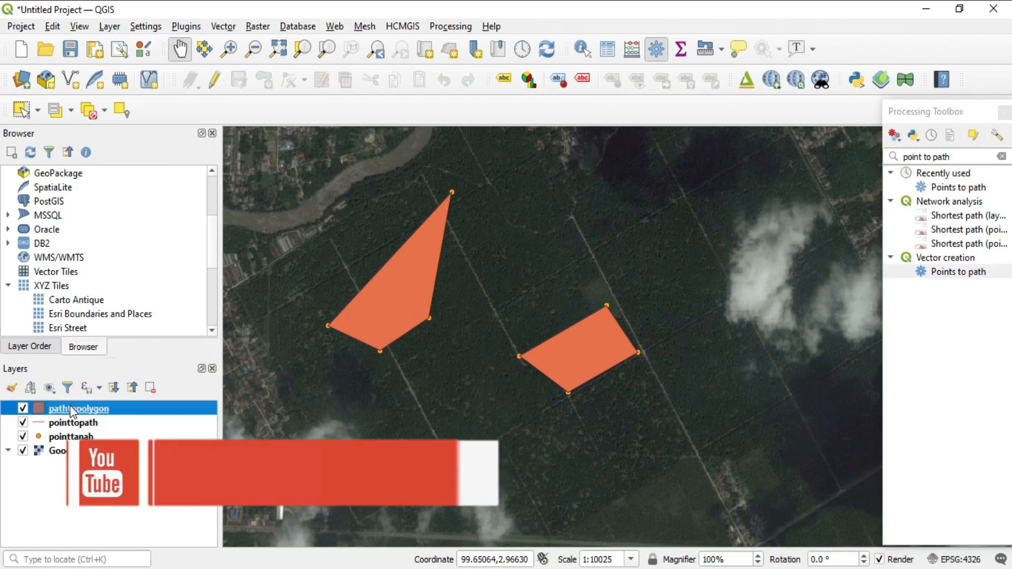
{"action": "left_click", "coordinate": [172, 249]}
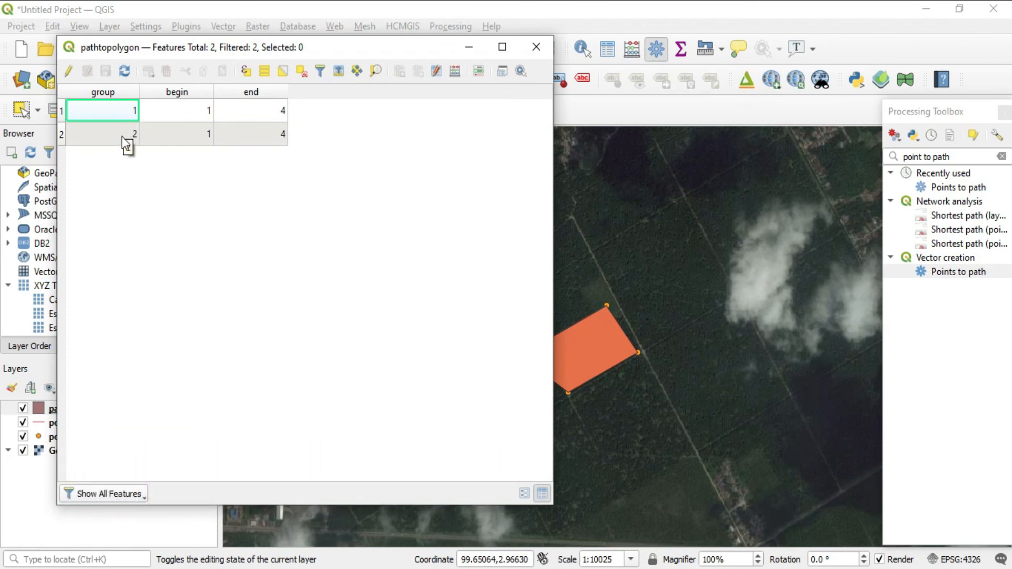
{"action": "left_click", "coordinate": [181, 112]}
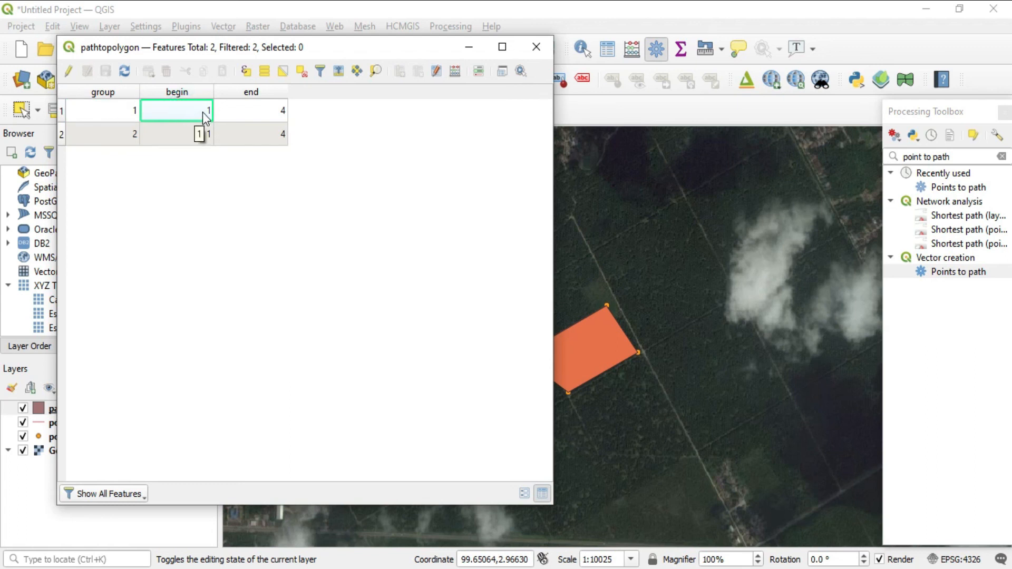
{"action": "left_click", "coordinate": [282, 112]}
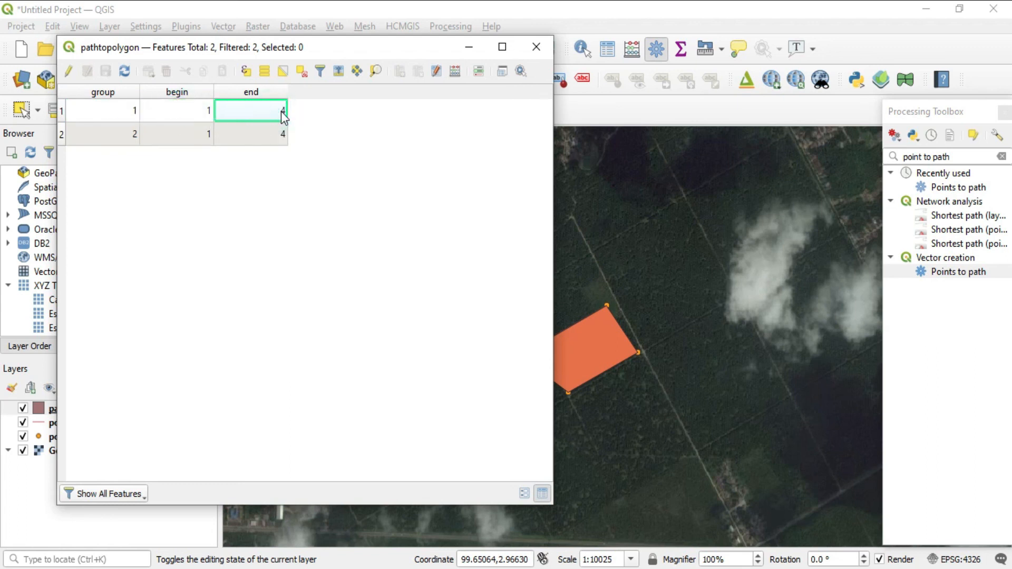
{"action": "left_click", "coordinate": [135, 138]}
{"action": "left_click", "coordinate": [203, 139]}
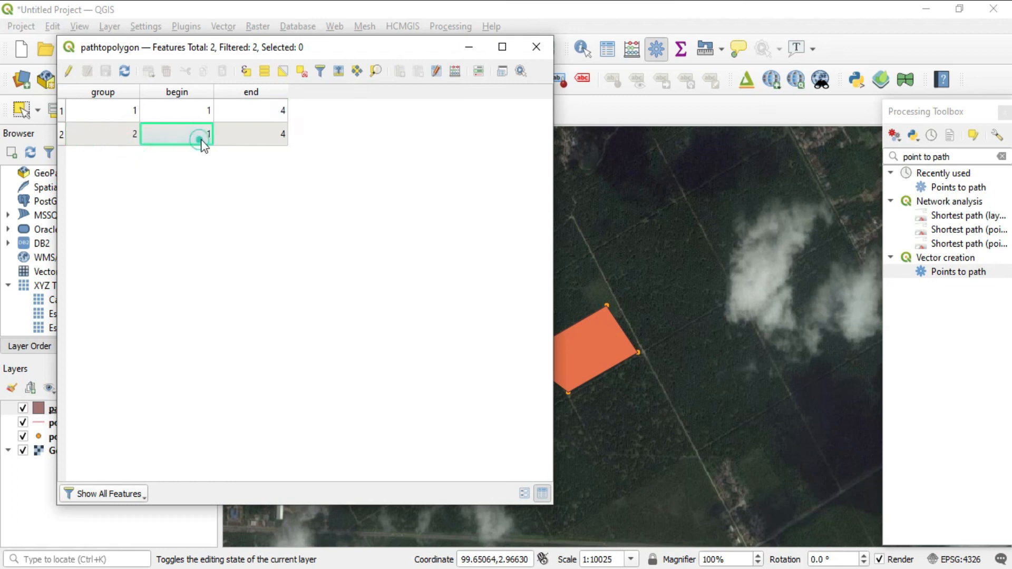
{"action": "left_click", "coordinate": [271, 137]}
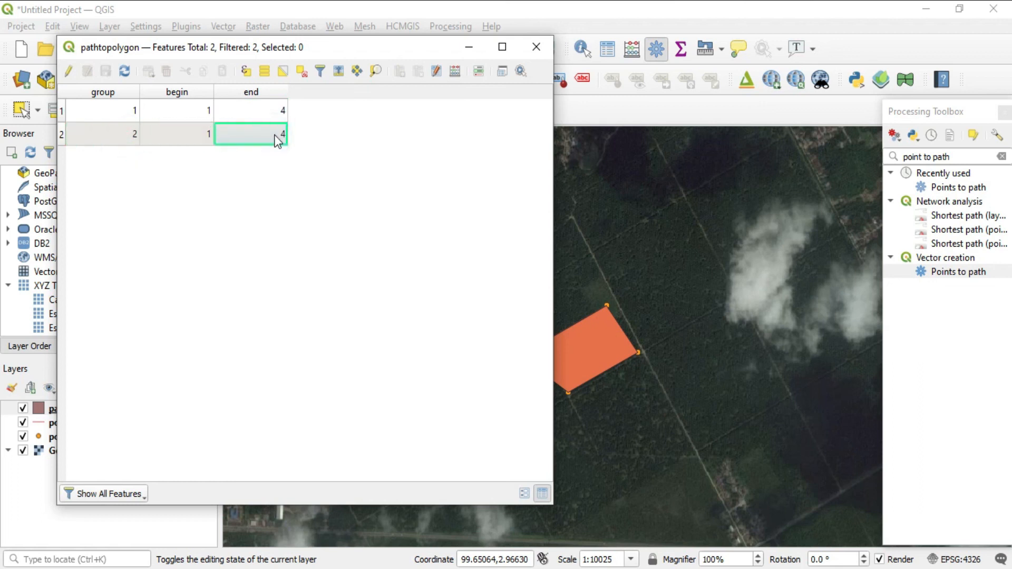
{"action": "left_click", "coordinate": [535, 47]}
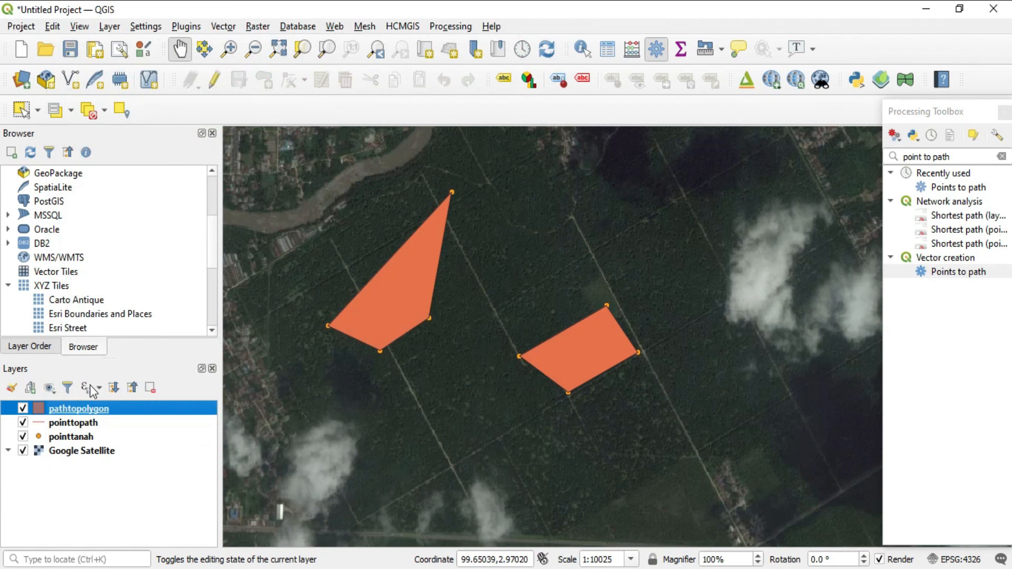
Step: Check the pointtopath layer's attribute table for its group, begin and end values
{"action": "left_click", "coordinate": [82, 422]}
{"action": "right_click", "coordinate": [82, 422]}
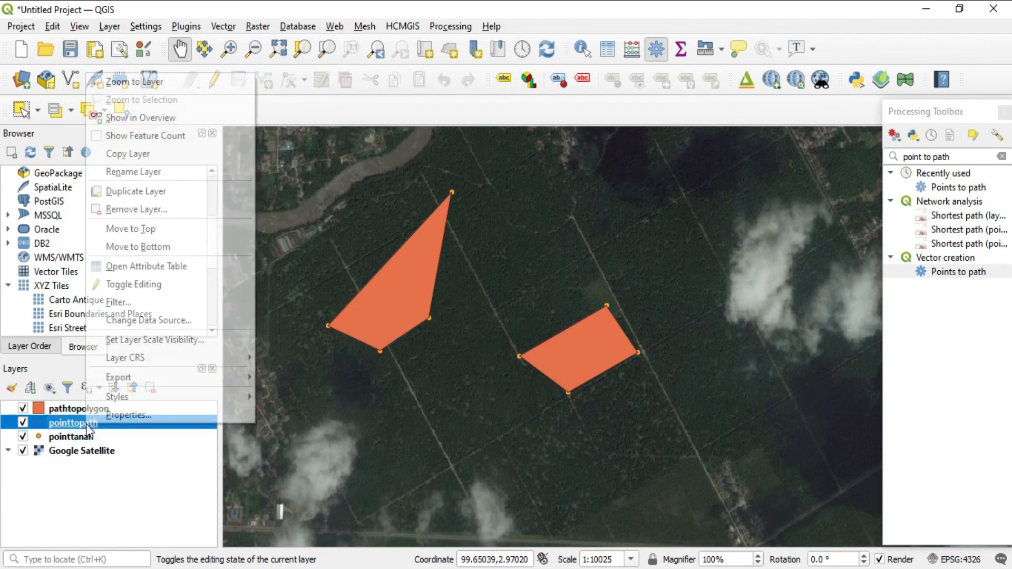
{"action": "left_click", "coordinate": [199, 268]}
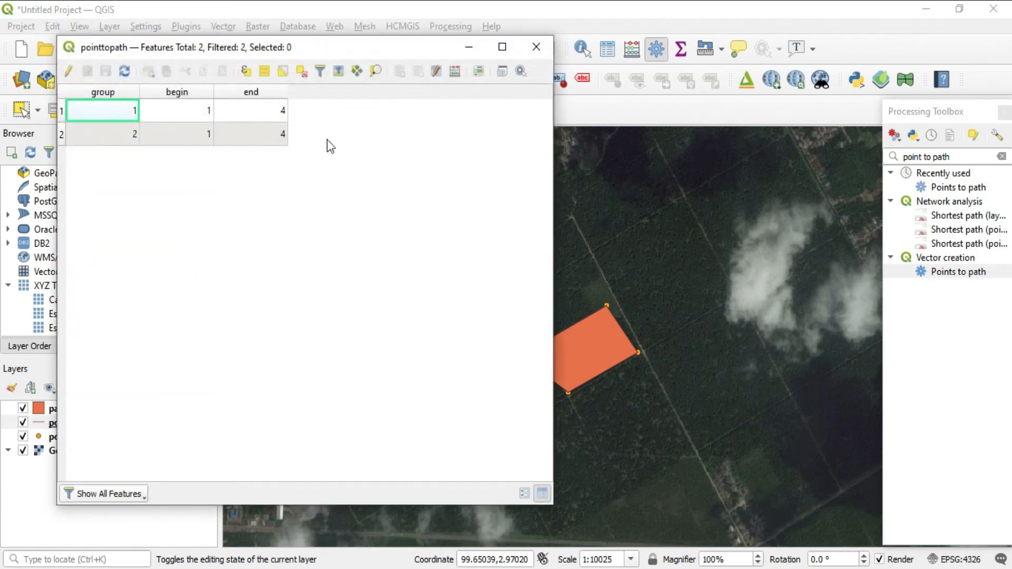
{"action": "left_click", "coordinate": [127, 137]}
{"action": "left_click", "coordinate": [536, 47]}
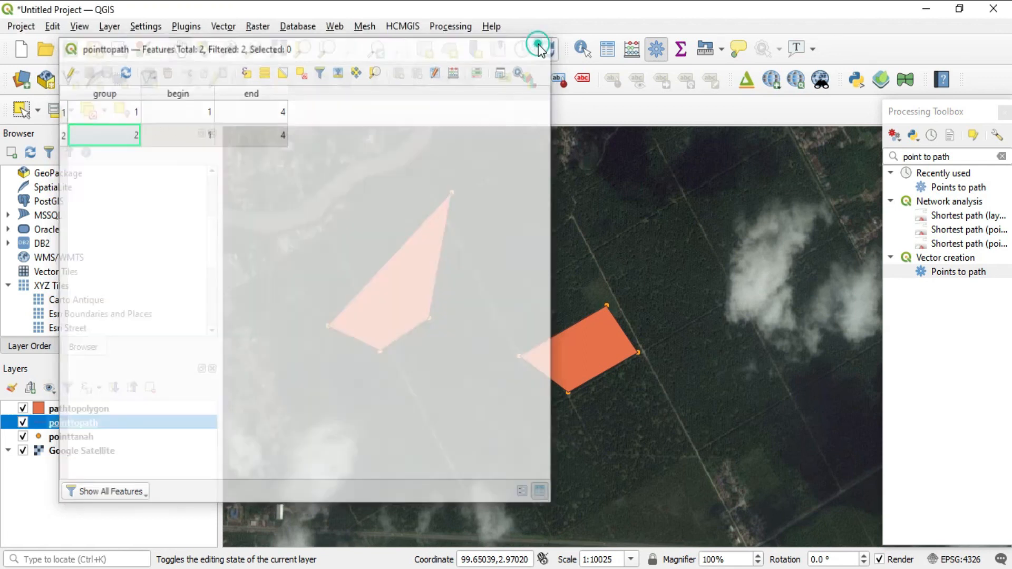